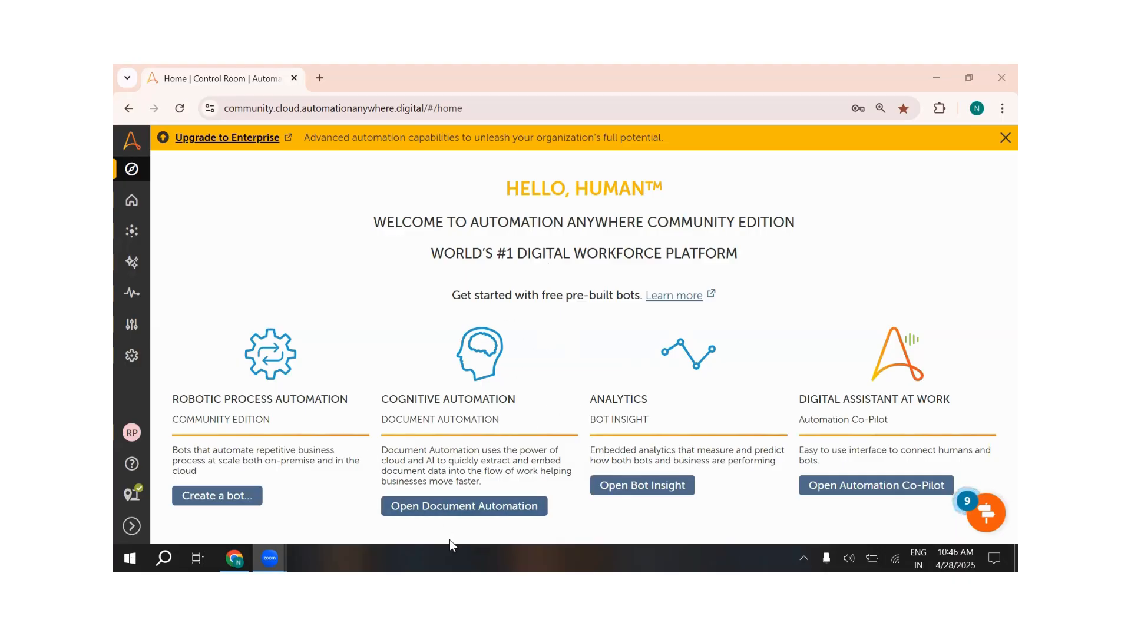
Open Document Automation and start a new learning instance named "Document Automation".
click(450, 510)
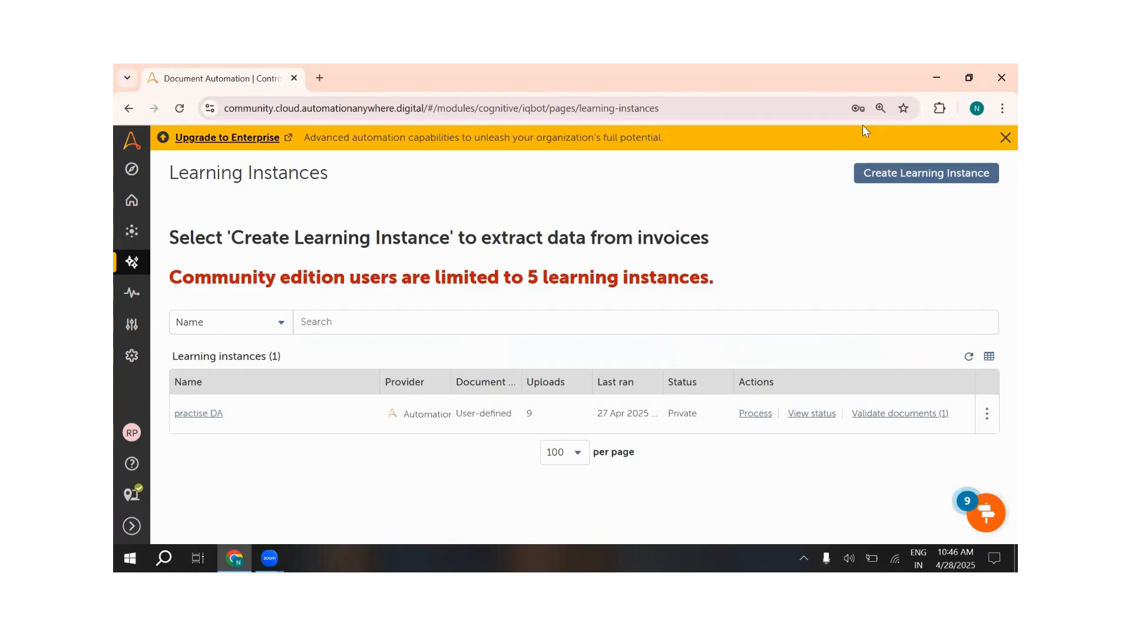
click(933, 173)
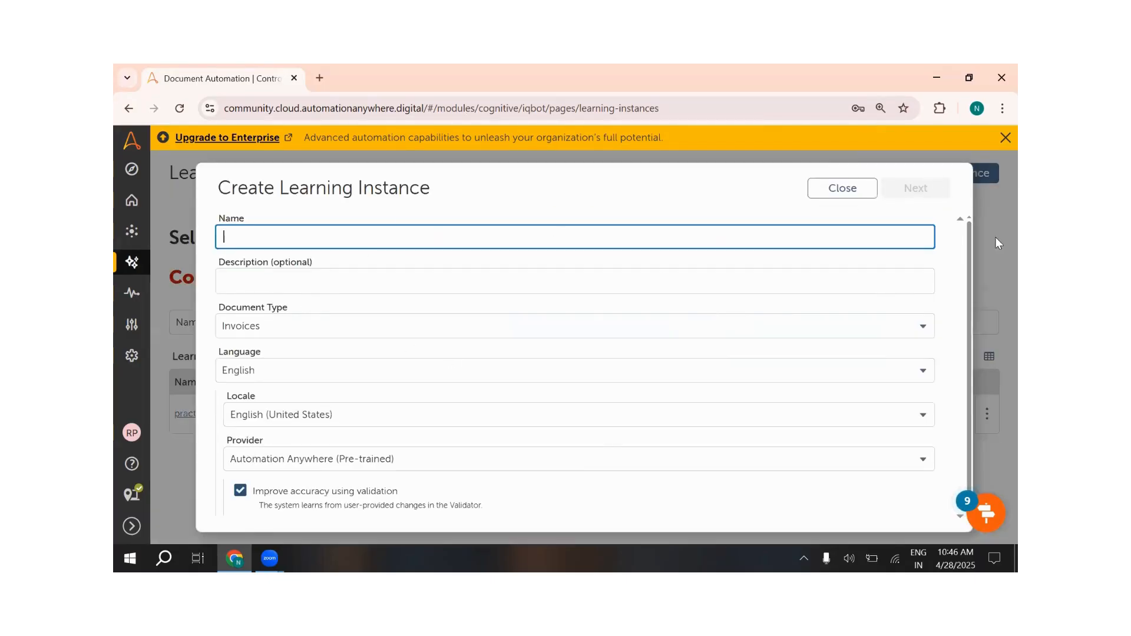
click(333, 237)
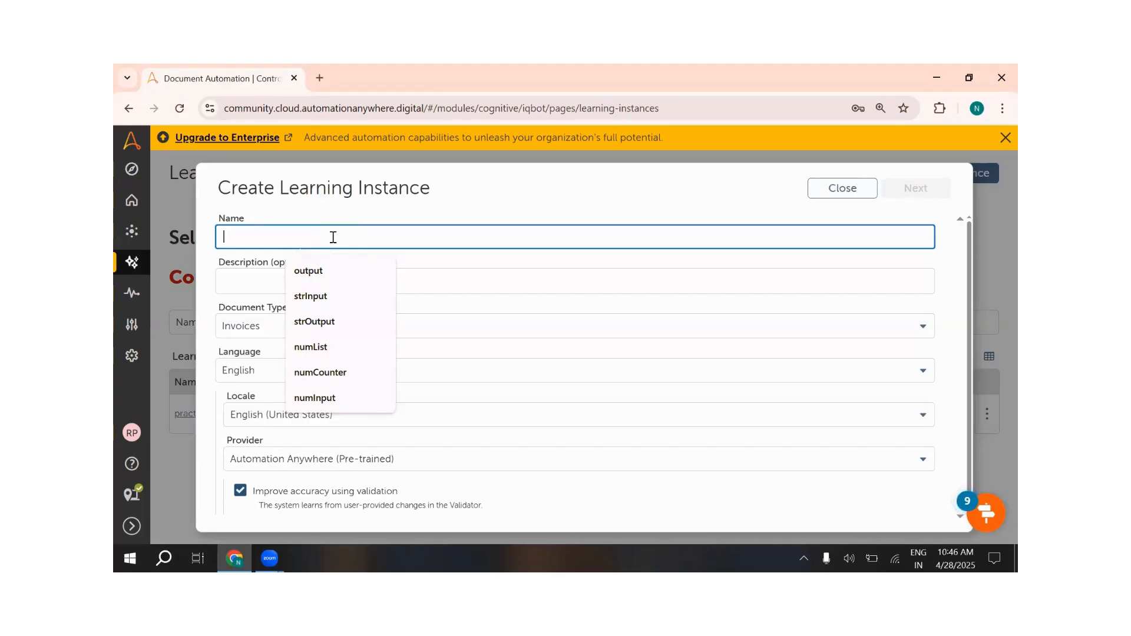
text(Do)
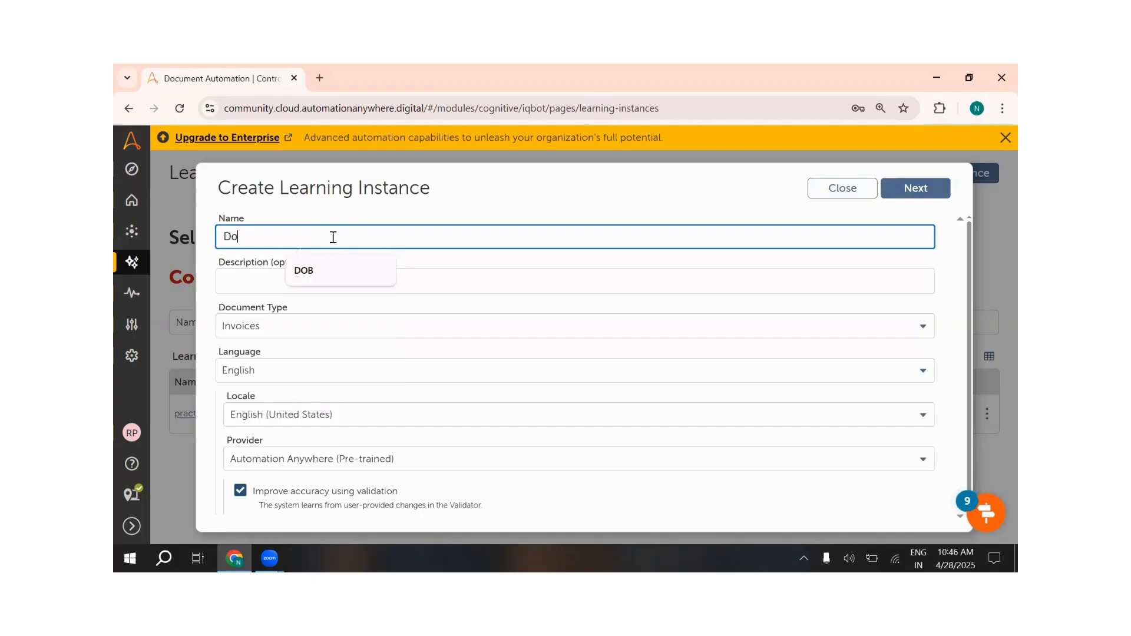
text(cument )
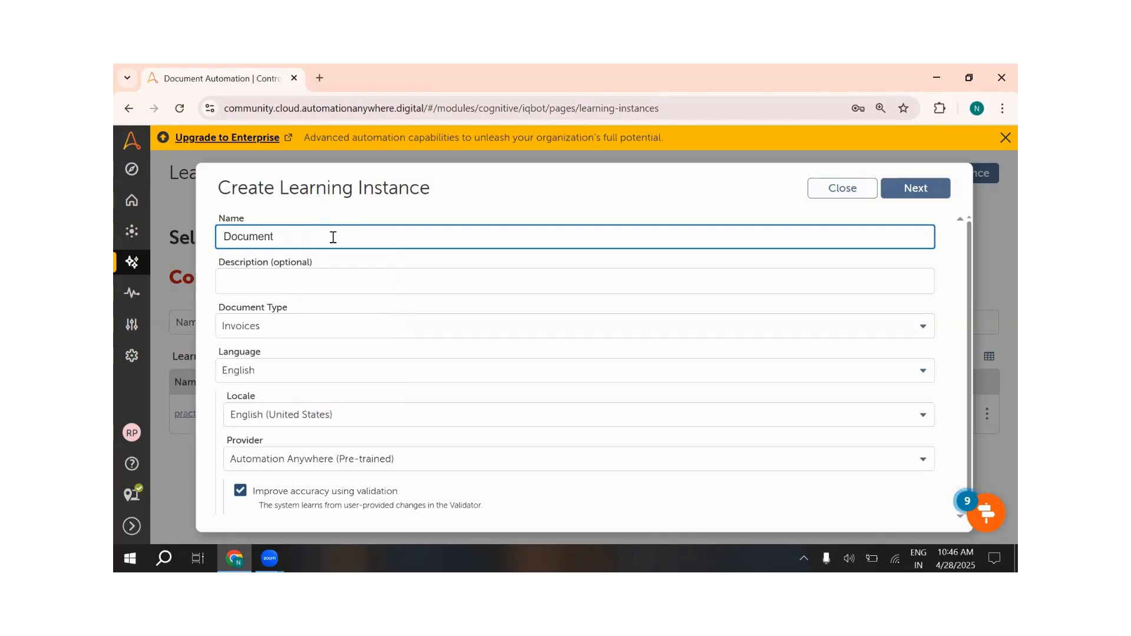
text(Automation)
Set the learning instance's document type to User-defined, keep English (United States), and proceed to defining its form fields.
click(242, 277)
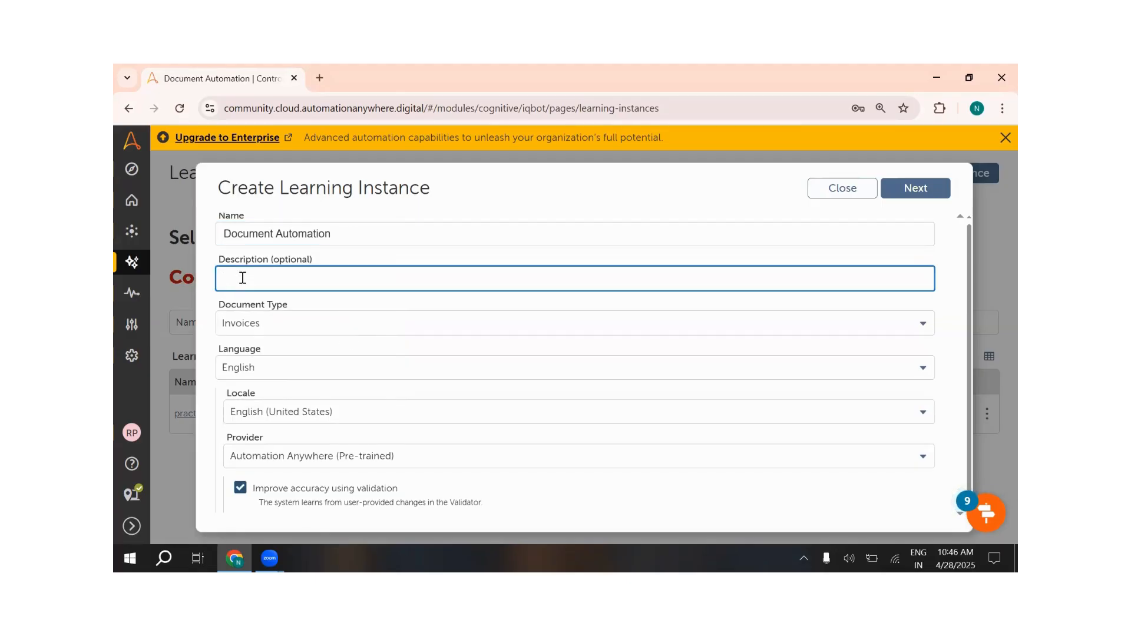
click(246, 328)
click(266, 385)
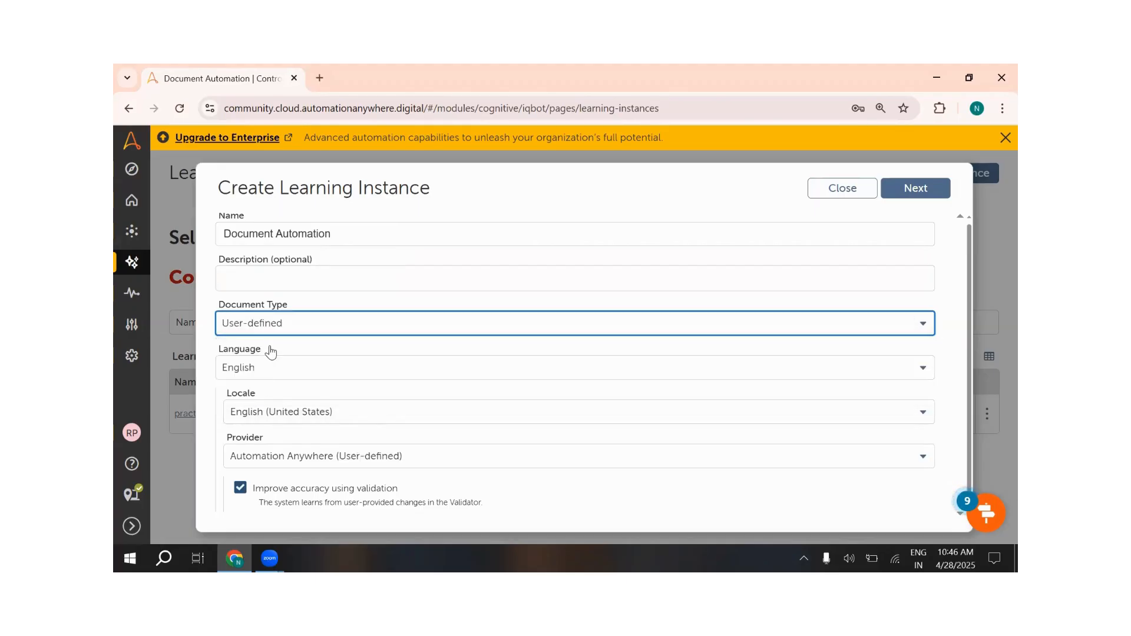
click(247, 371)
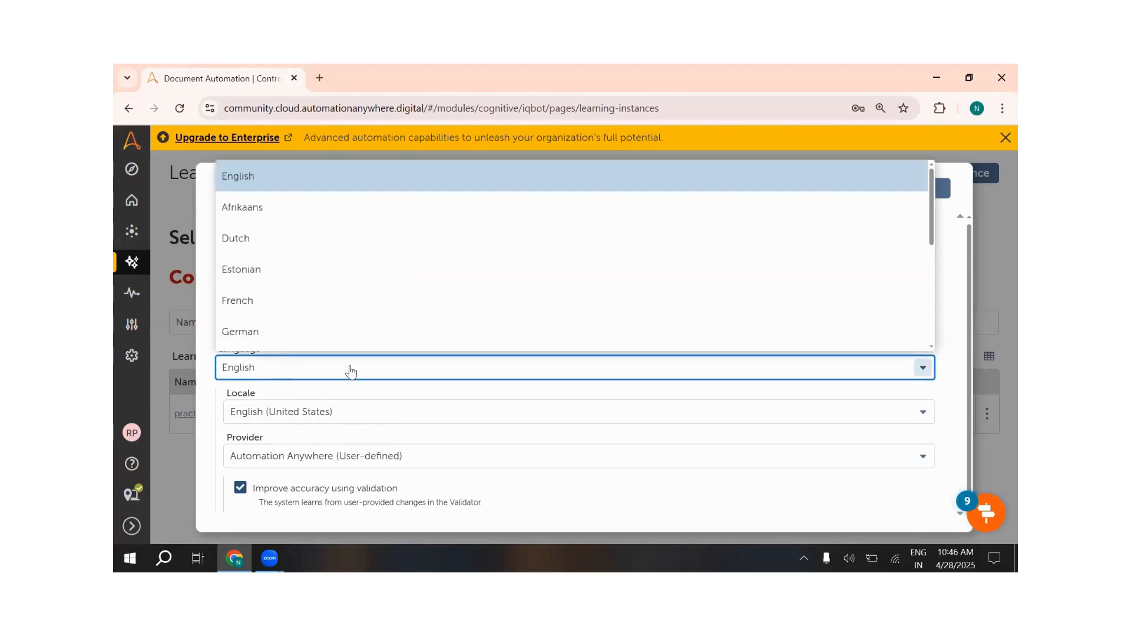
click(380, 417)
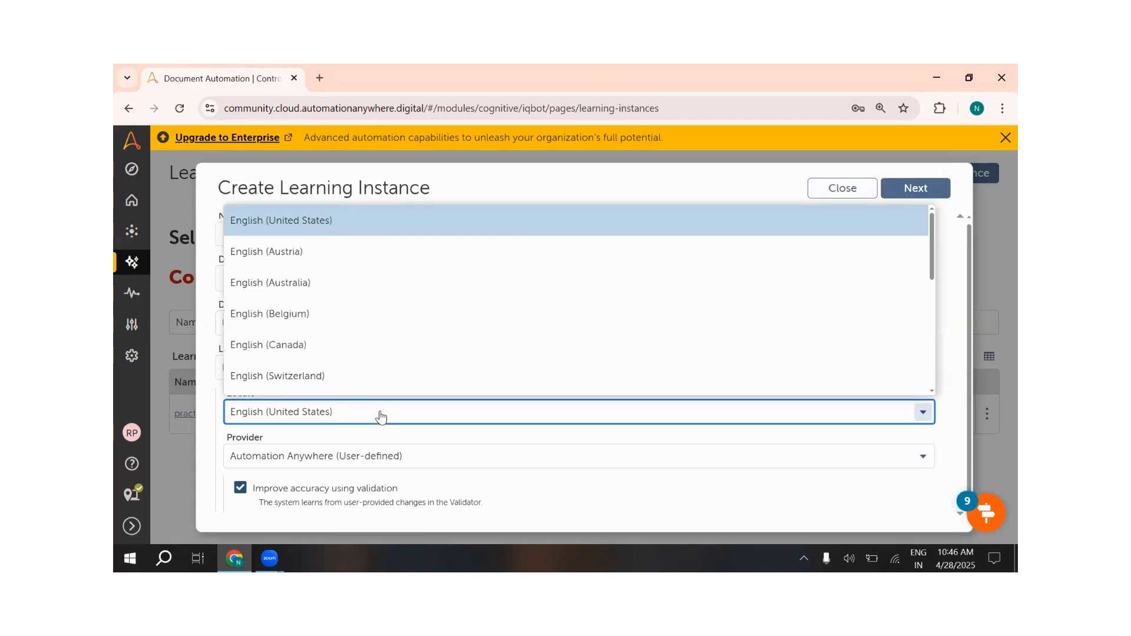
click(396, 439)
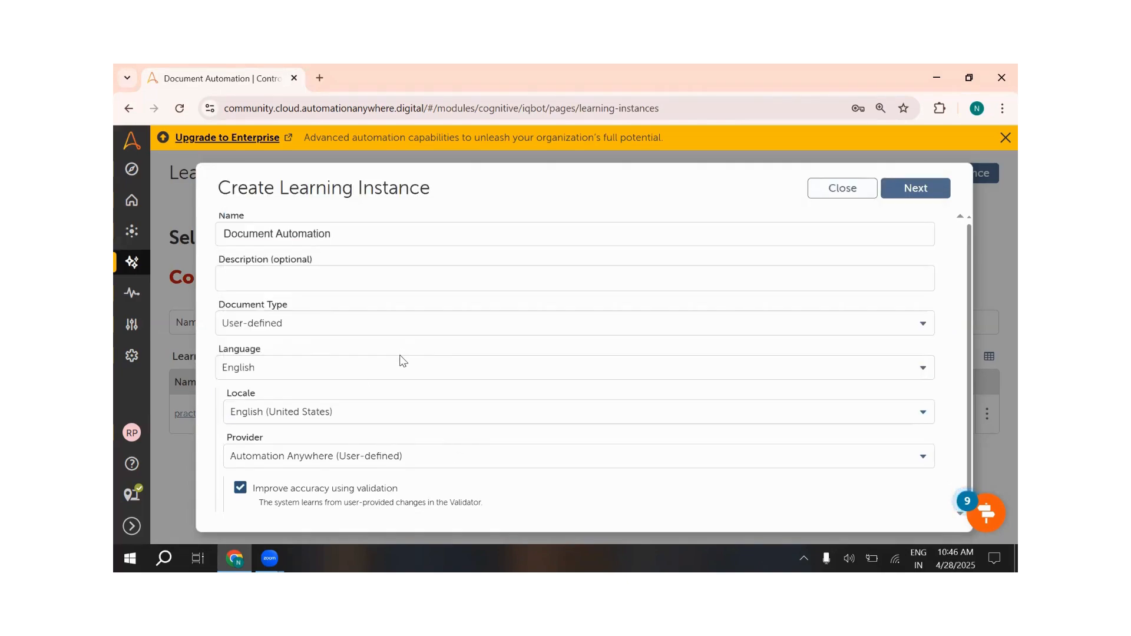
click(918, 189)
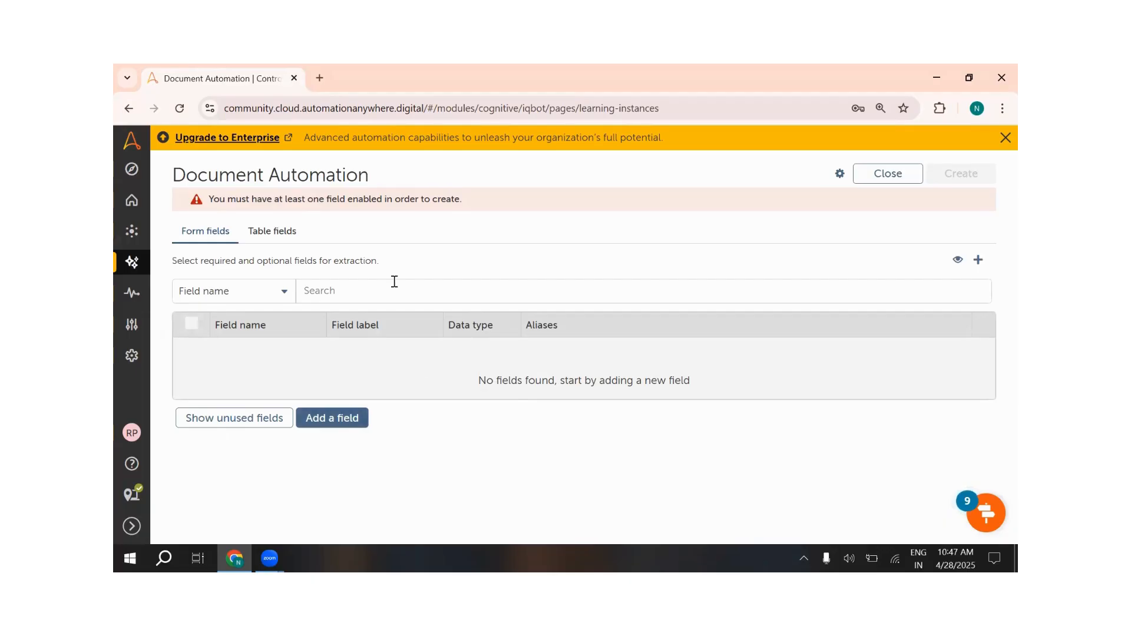
click(265, 232)
click(209, 232)
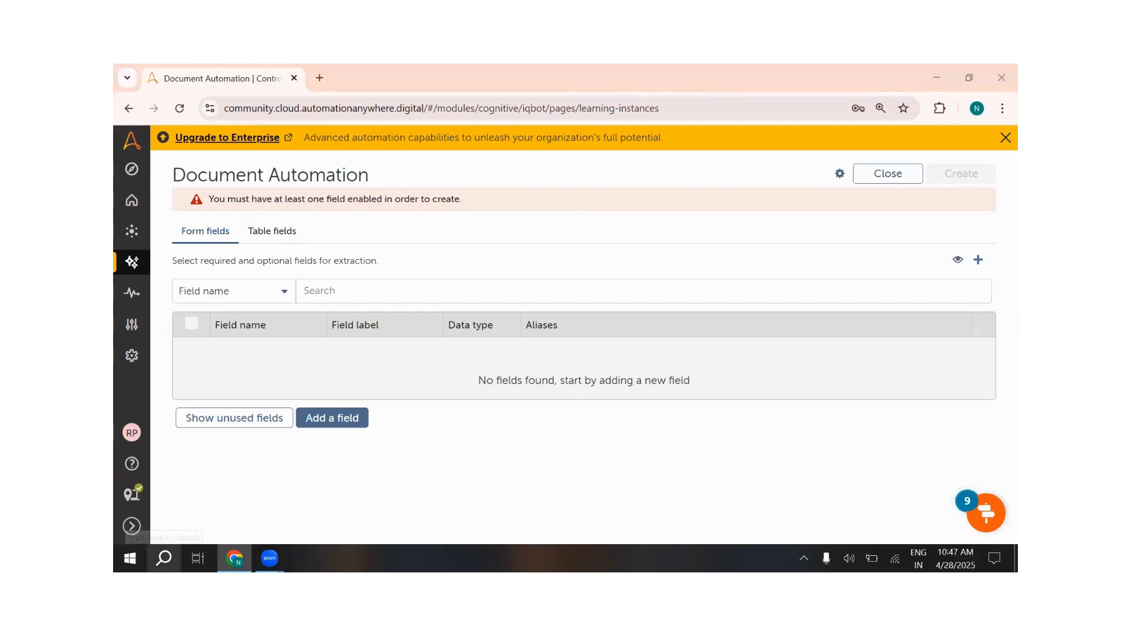
Switch to File Explorer and open the "BankStatement (1) - Copy" PDF from the Downloads folder.
click(164, 557)
text(file)
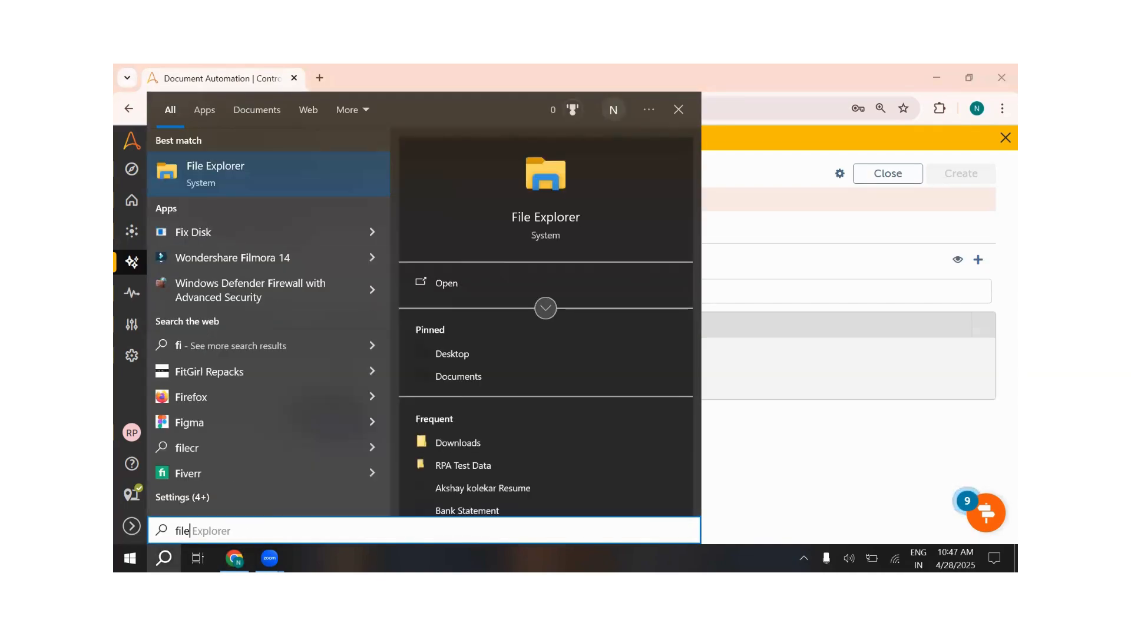
click(127, 182)
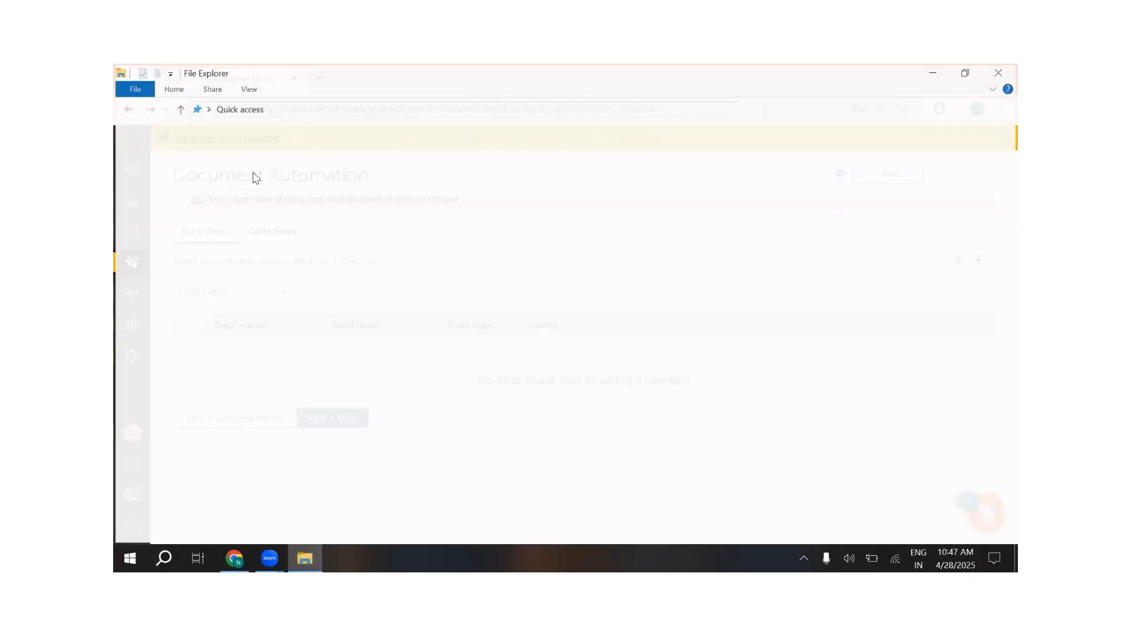
click(170, 304)
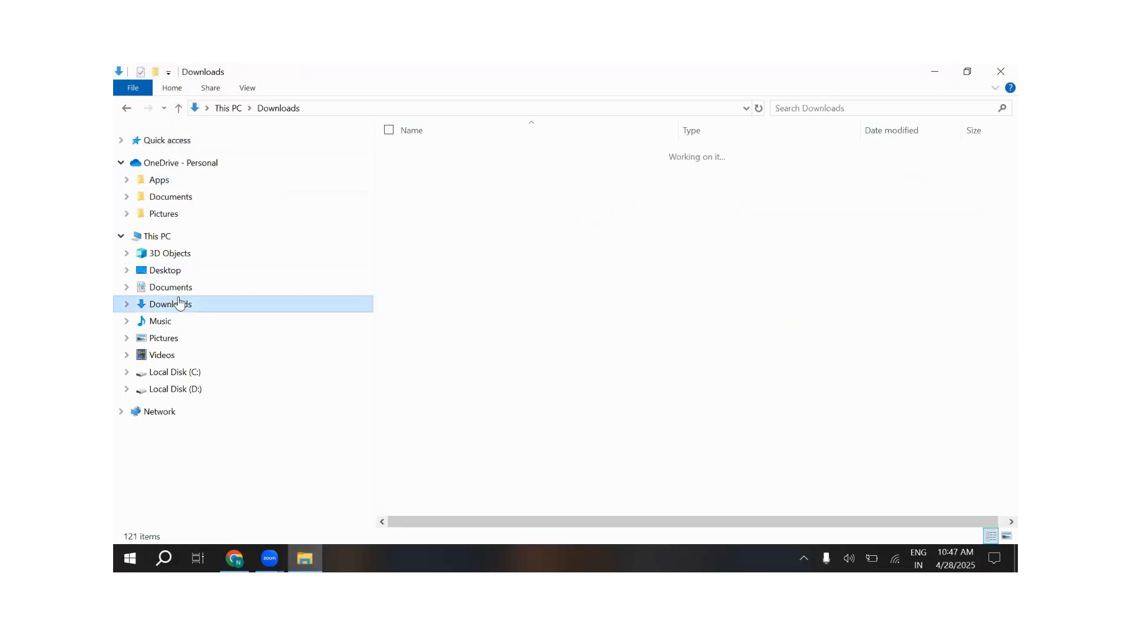
scroll(487, 352, down, 5)
scroll(486, 352, down, 6)
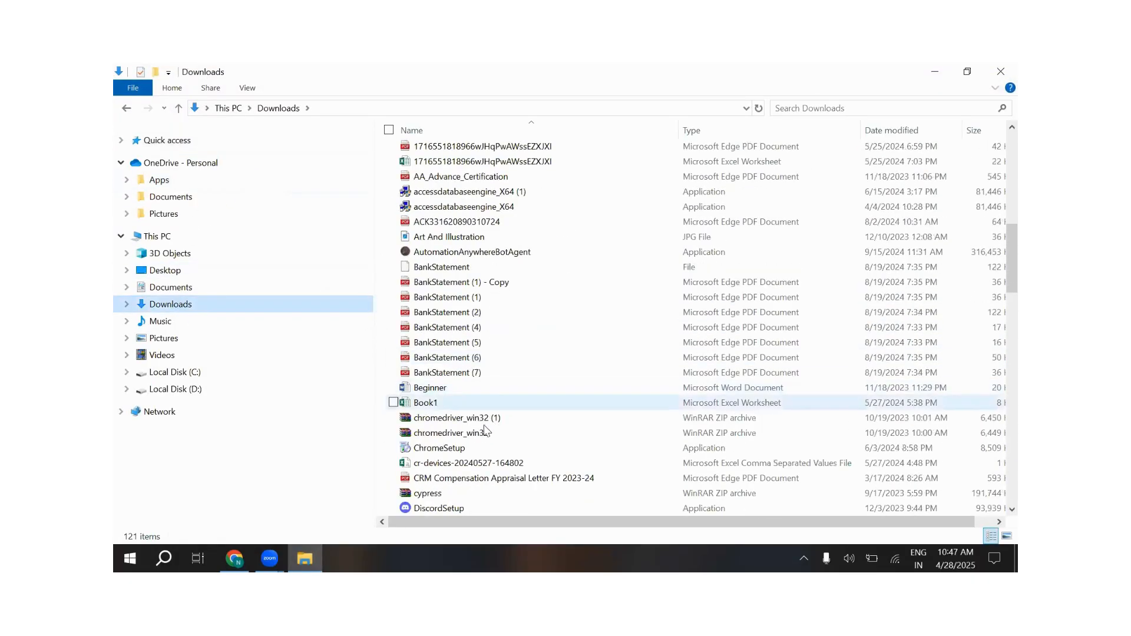
double_click(468, 282)
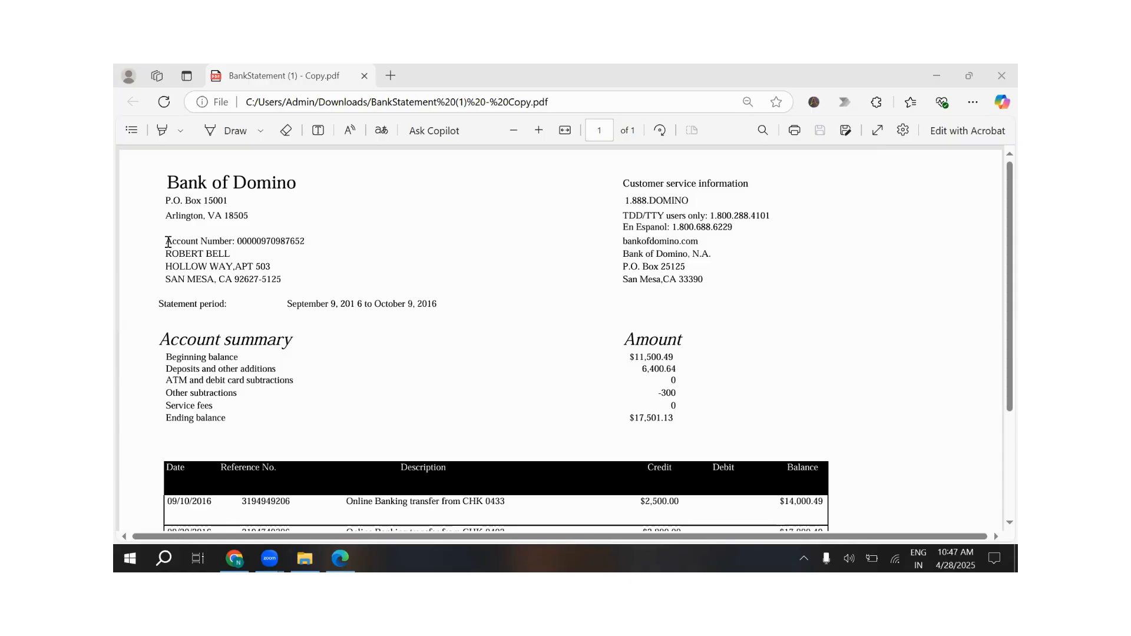
Copy the "Account Number:" caption from the statement and add a form field in Chrome with it as field name and label.
drag(168, 242, 235, 242)
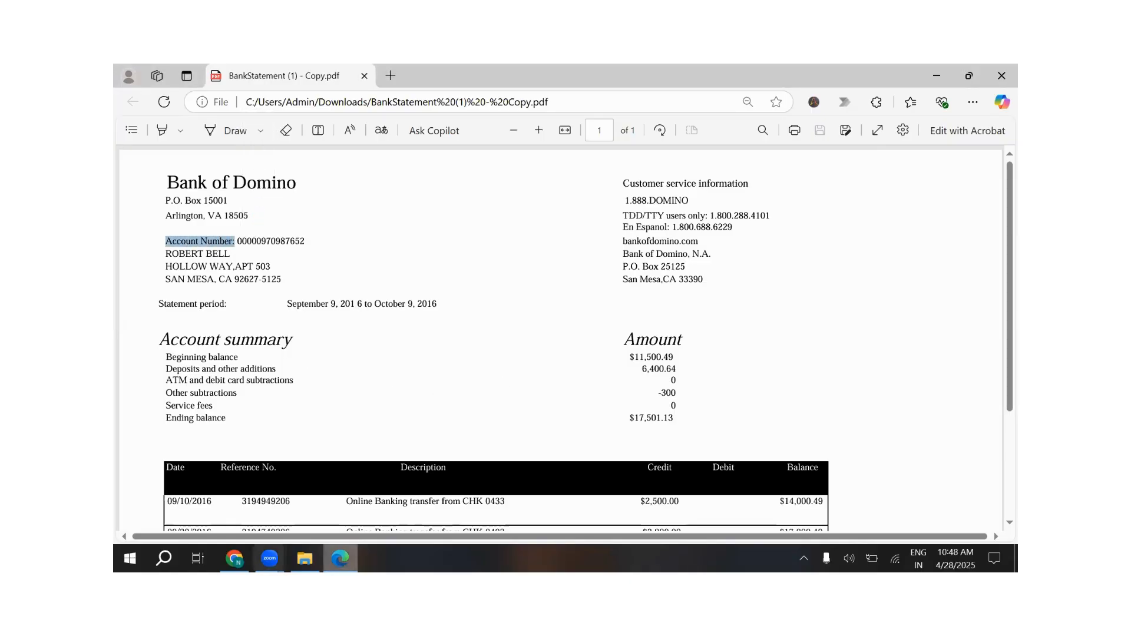
click(234, 557)
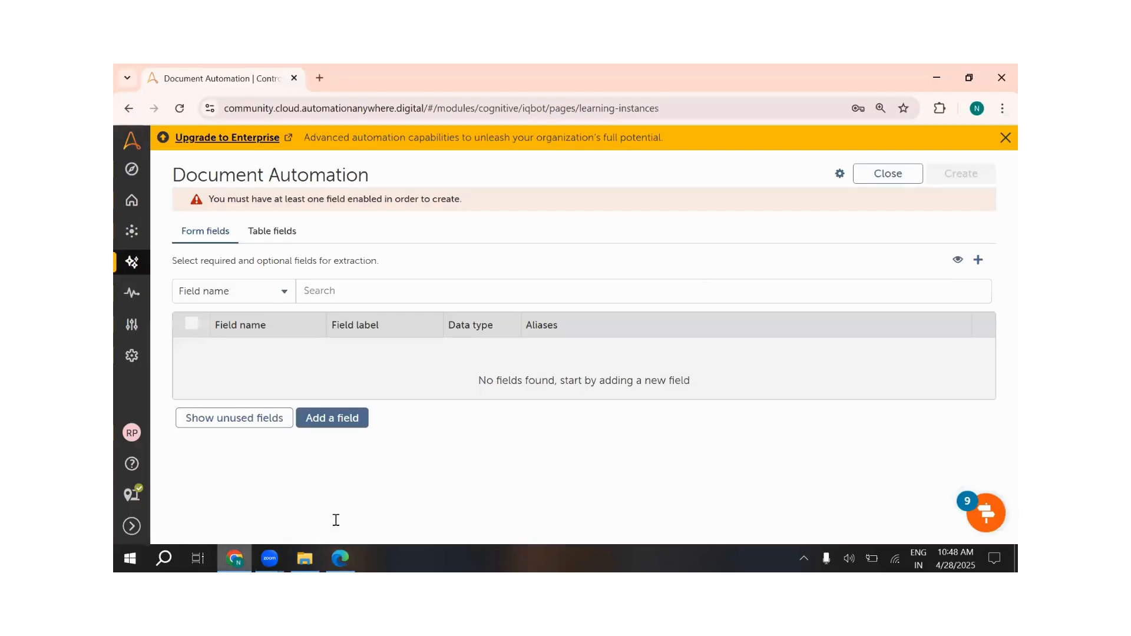
click(331, 417)
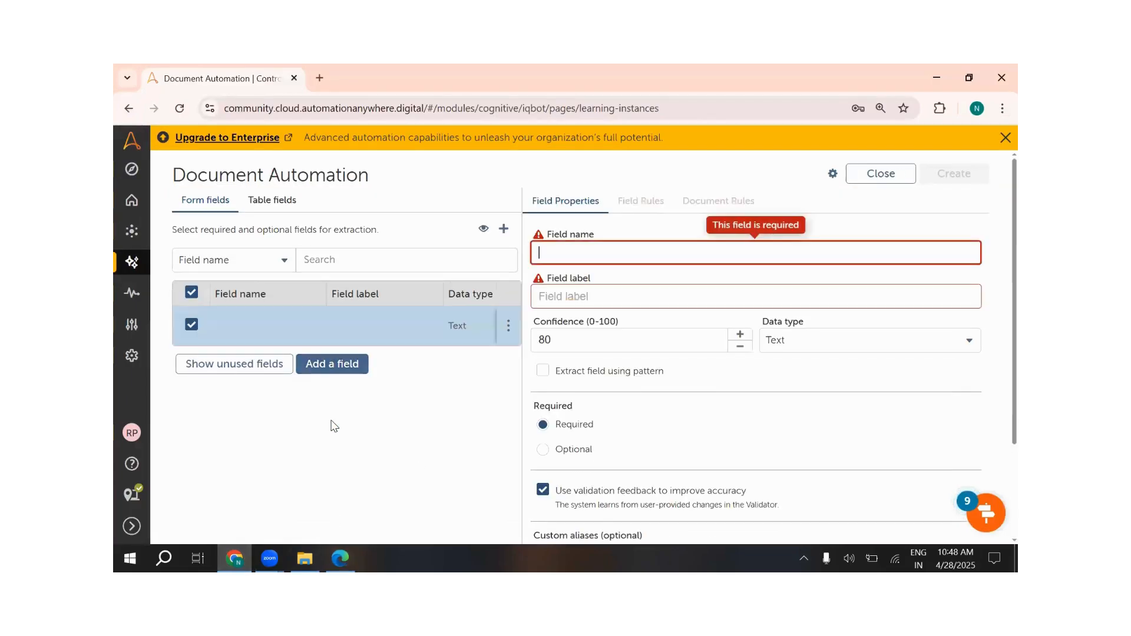
click(581, 257)
key(ctrl+v)
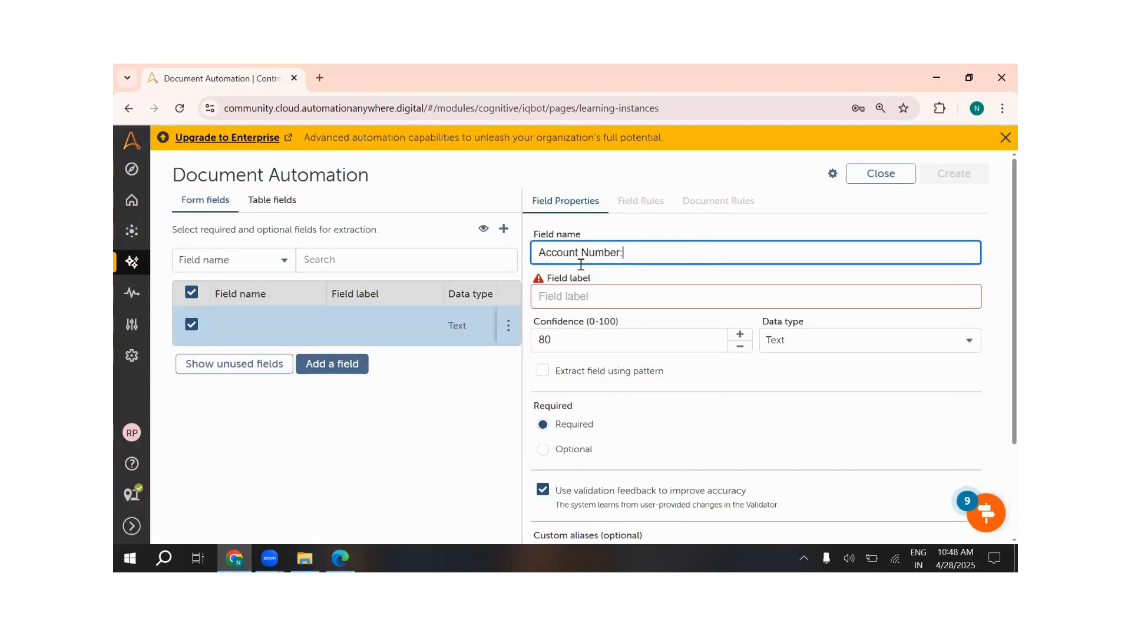
key(ctrl+v)
key(ctrl+a)
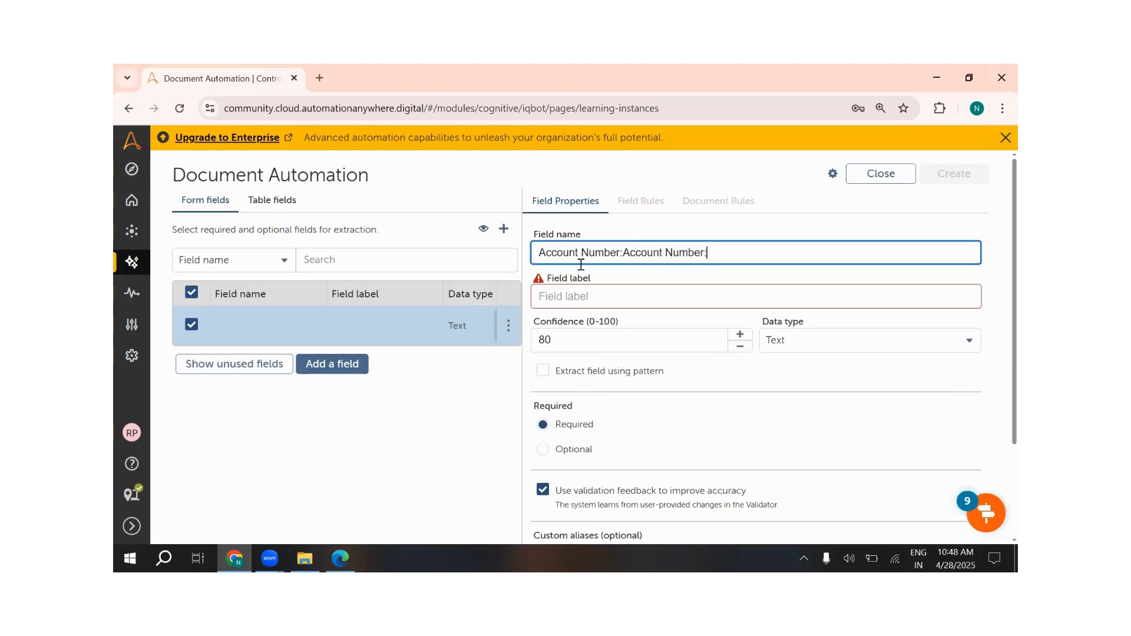
key(ctrl+v)
click(580, 296)
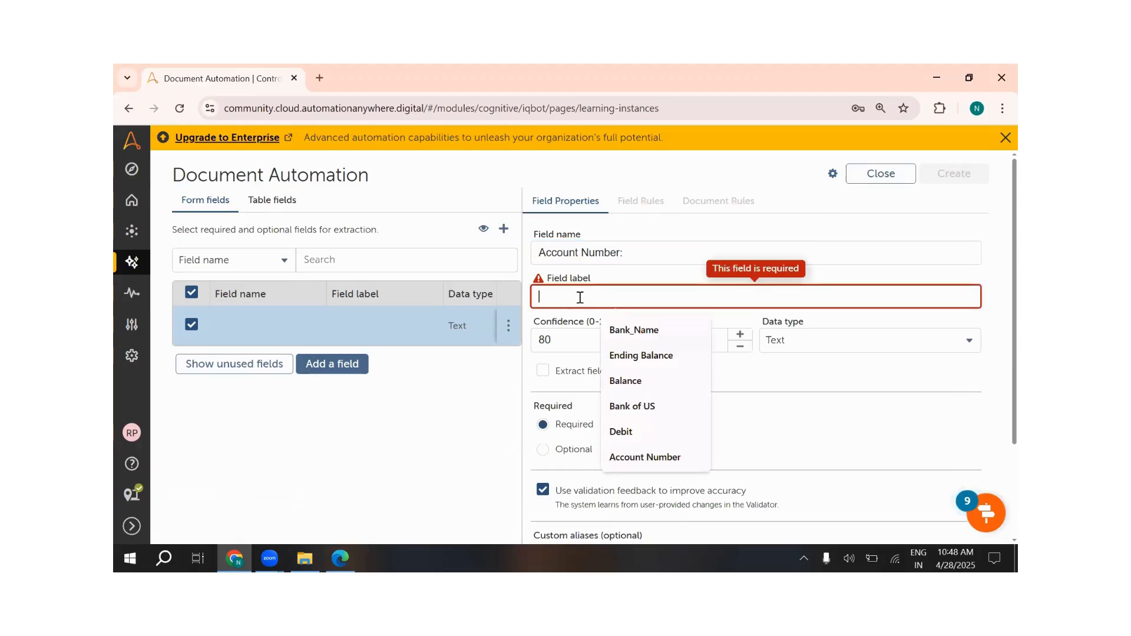
key(ctrl+v)
Examine the new account number field's confidence, data type, required, validation feedback and custom alias settings.
scroll(619, 355, down, 2)
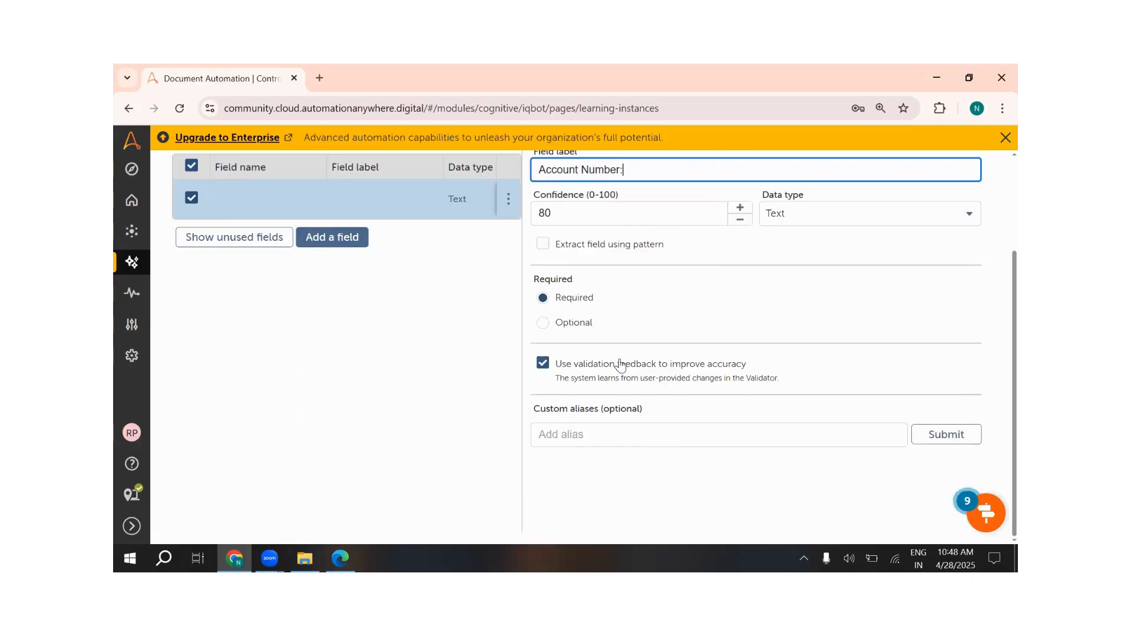
scroll(620, 363, up, 1)
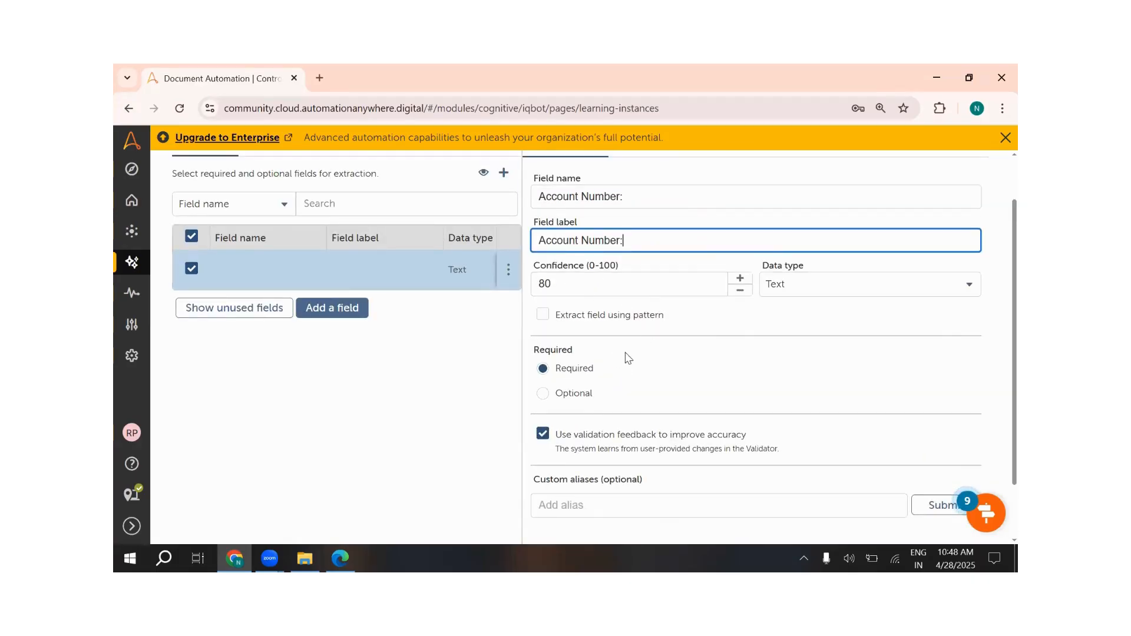
scroll(624, 359, down, 1)
click(589, 436)
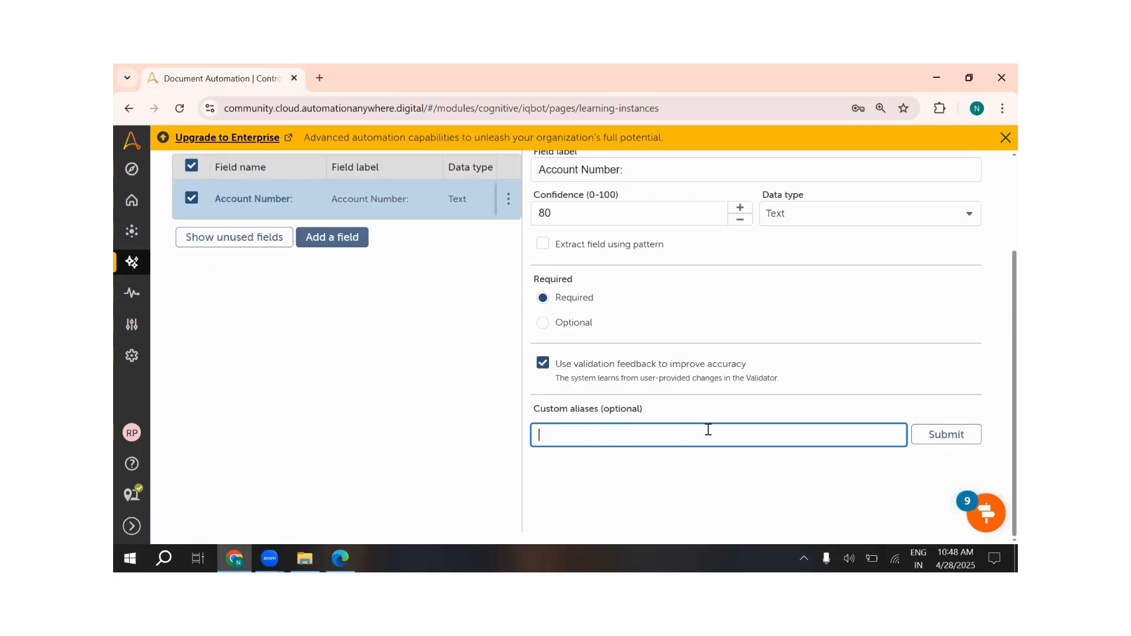
scroll(707, 430, up, 3)
scroll(709, 438, down, 3)
scroll(750, 432, up, 3)
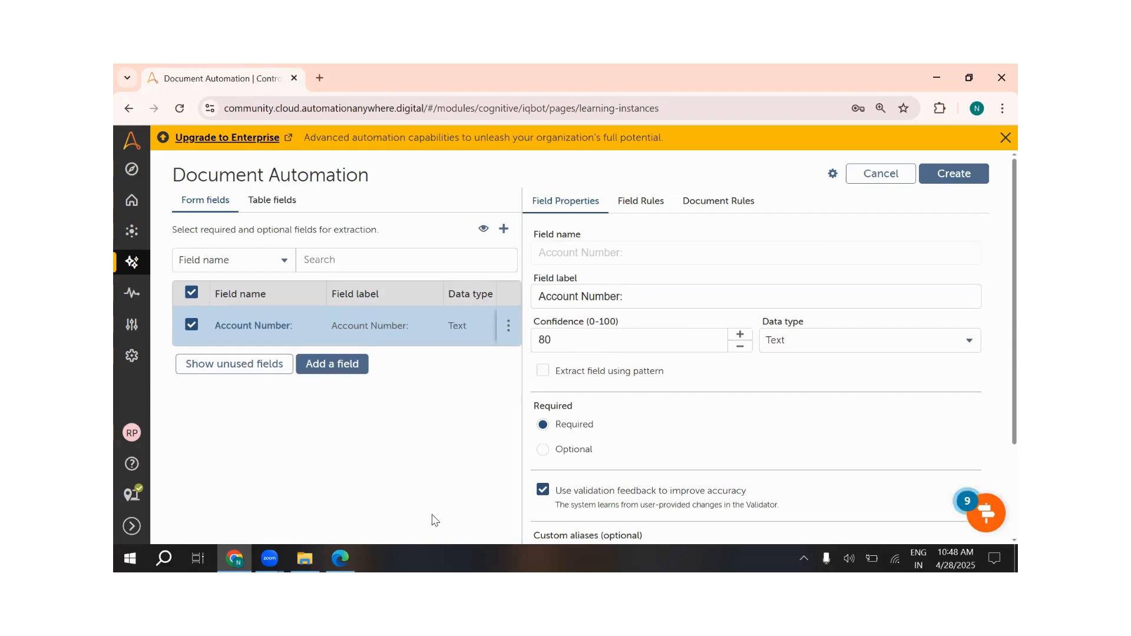
click(695, 296)
scroll(686, 333, down, 2)
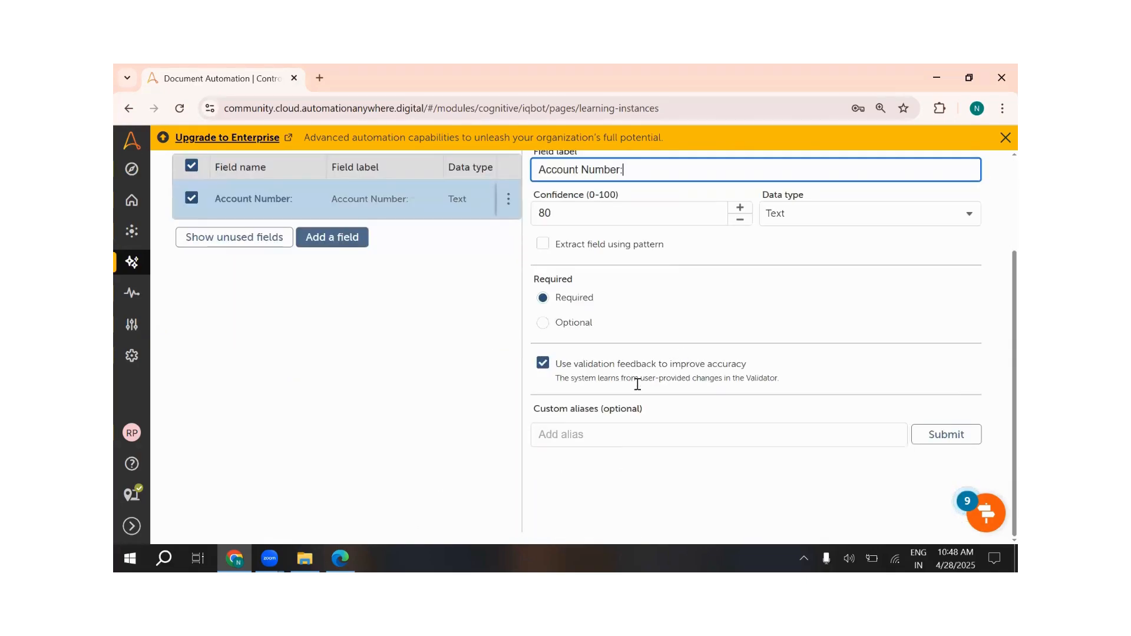
Add the custom alias "Account #" to the account number form field.
click(618, 434)
text(Ac)
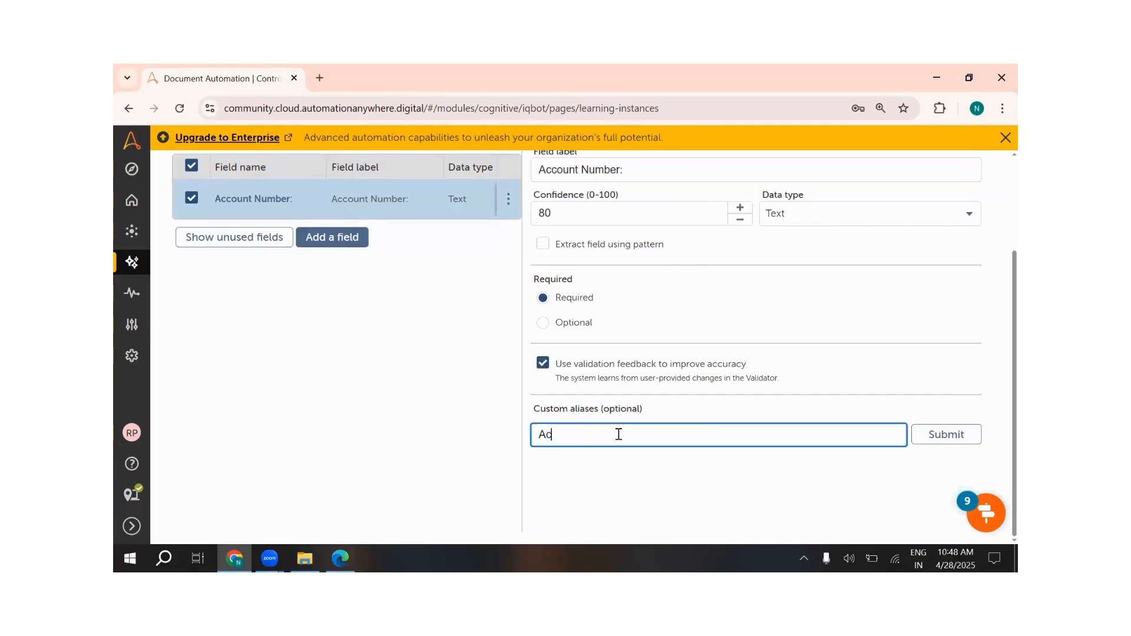
text(count #)
scroll(619, 434, up, 2)
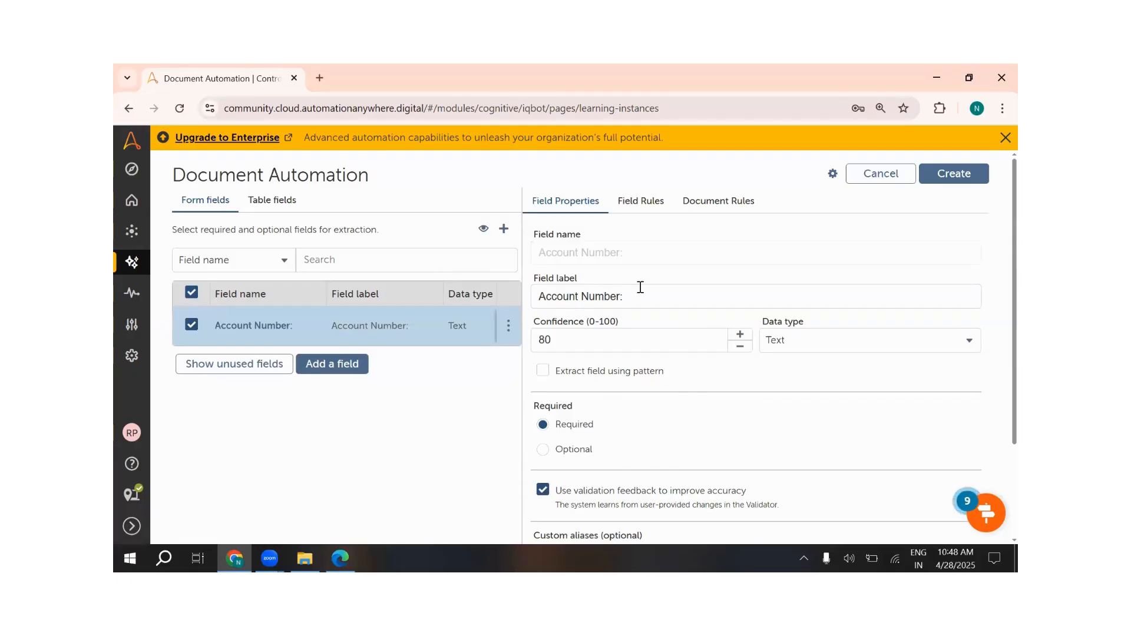
drag(637, 295, 545, 300)
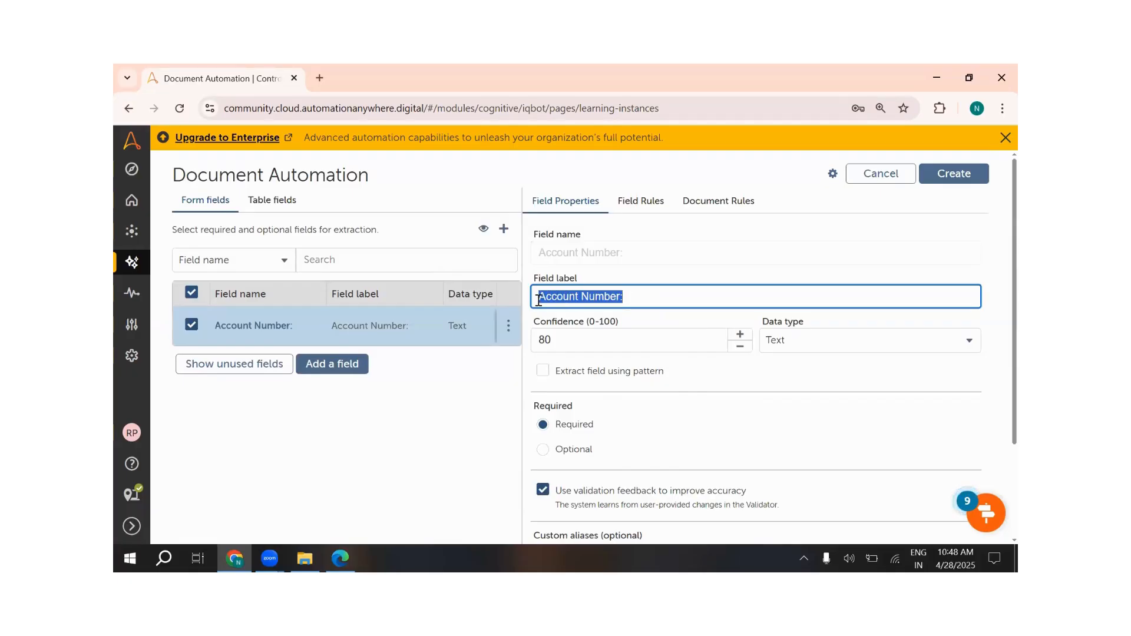
click(674, 295)
scroll(674, 297, down, 2)
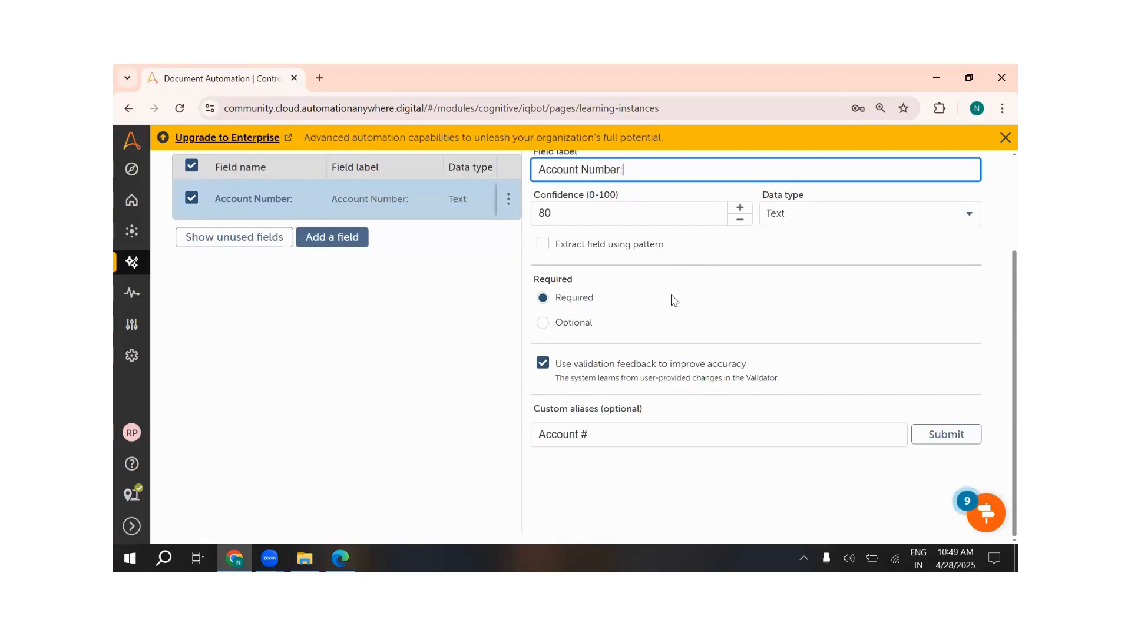
triple_click(599, 434)
click(622, 430)
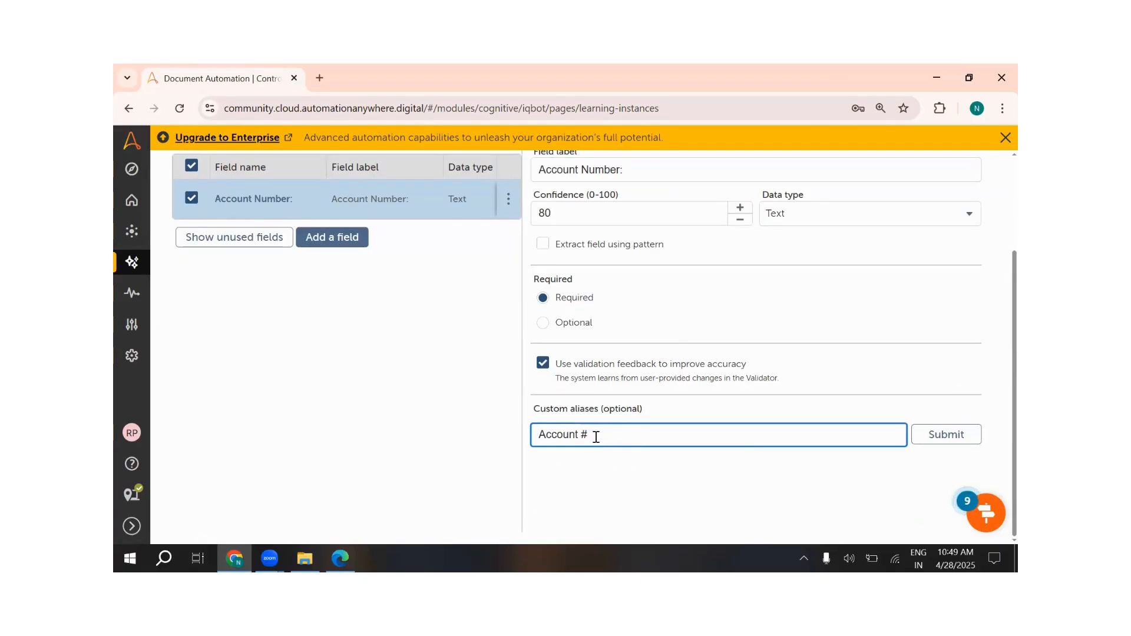
click(945, 434)
scroll(589, 454, down, 1)
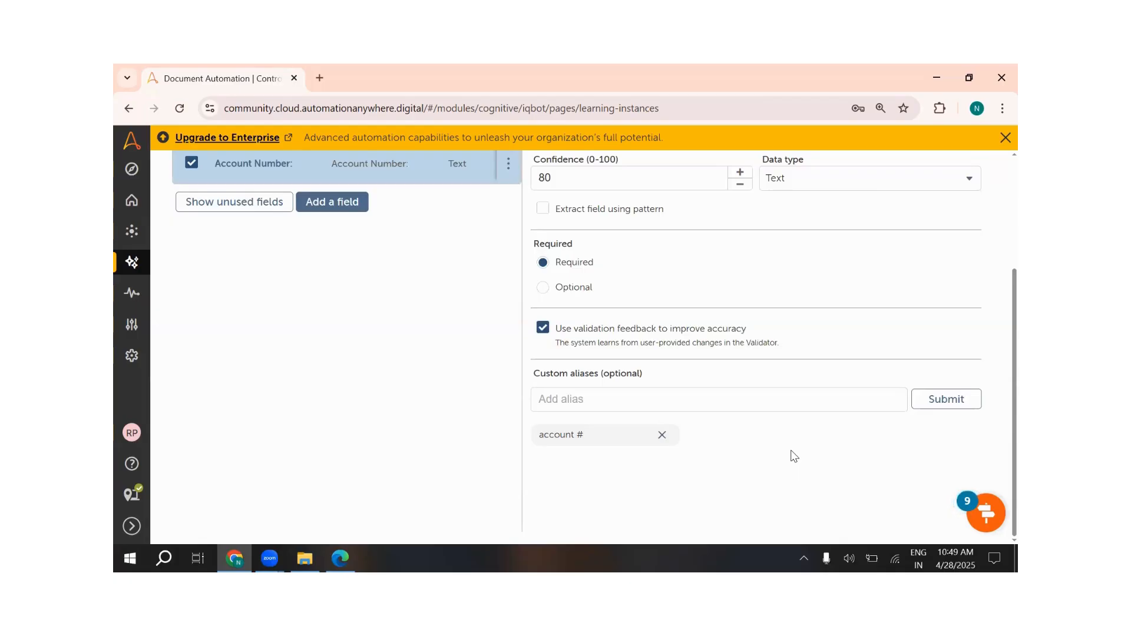
scroll(742, 445, up, 3)
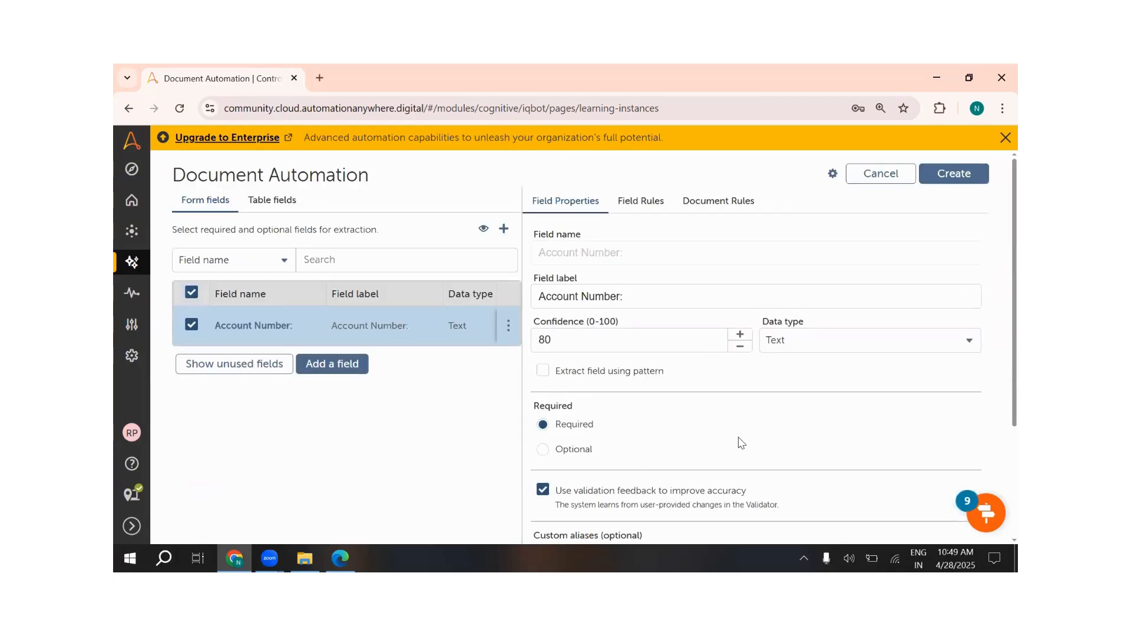
Add a form field using the "Statement period:" caption copied from the bank statement PDF as its field name and label.
click(328, 364)
scroll(694, 399, down, 3)
scroll(502, 336, up, 3)
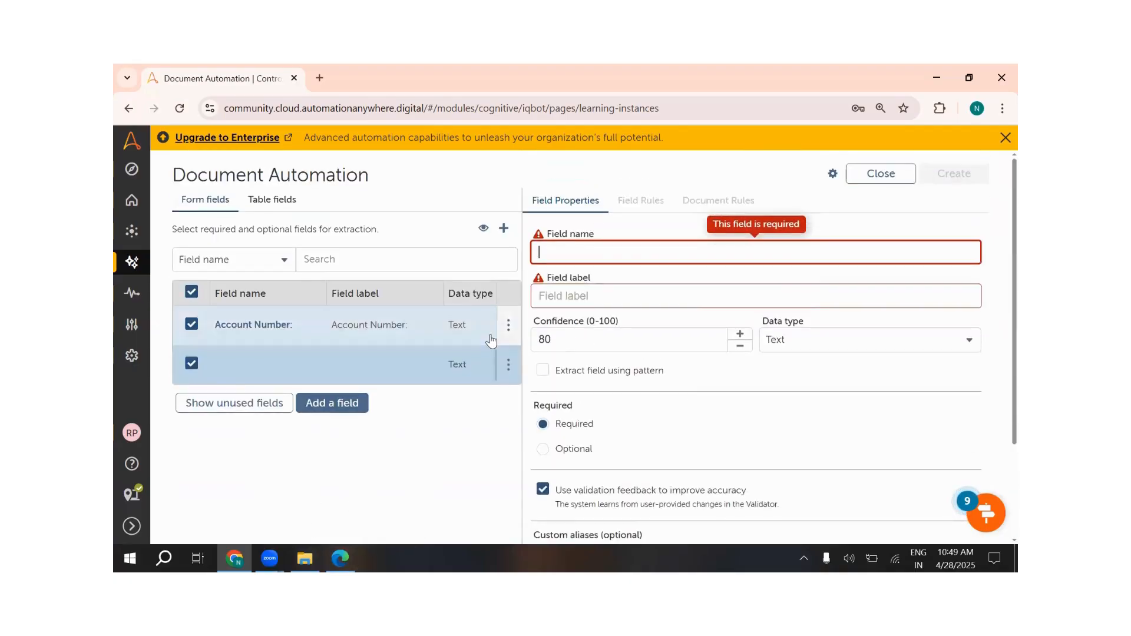
click(339, 558)
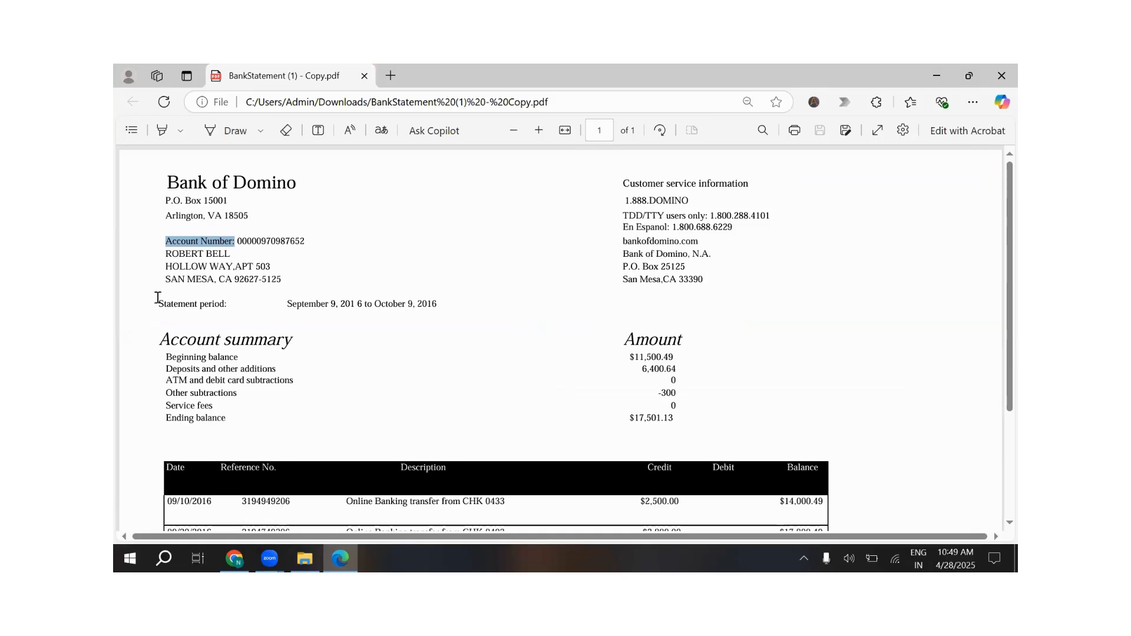
drag(159, 306, 227, 305)
key(ctrl+c)
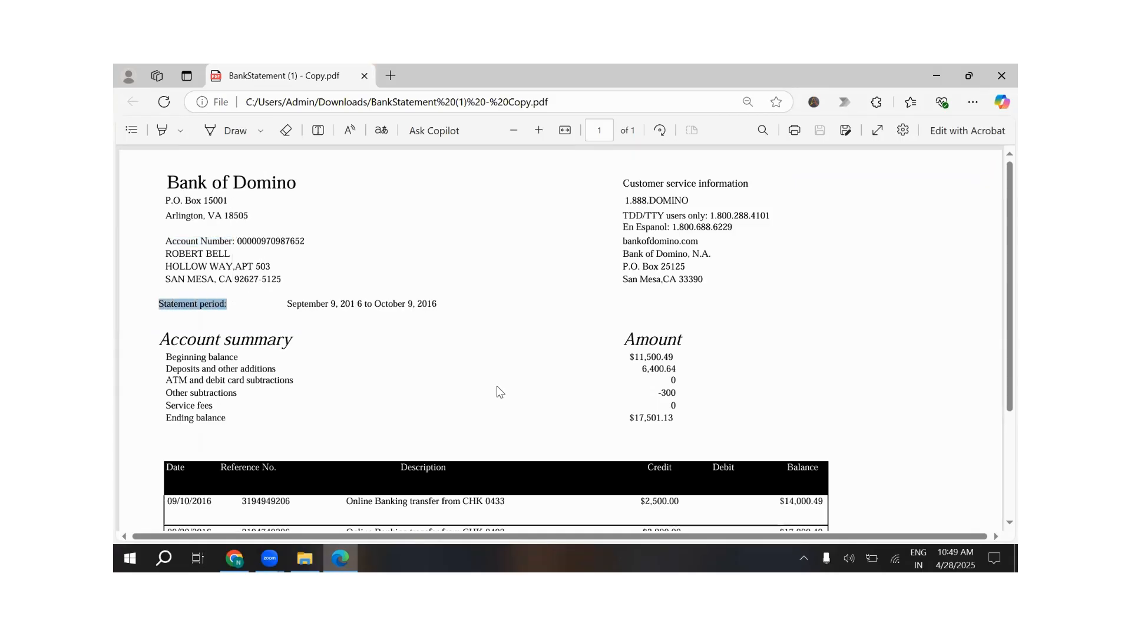
click(235, 558)
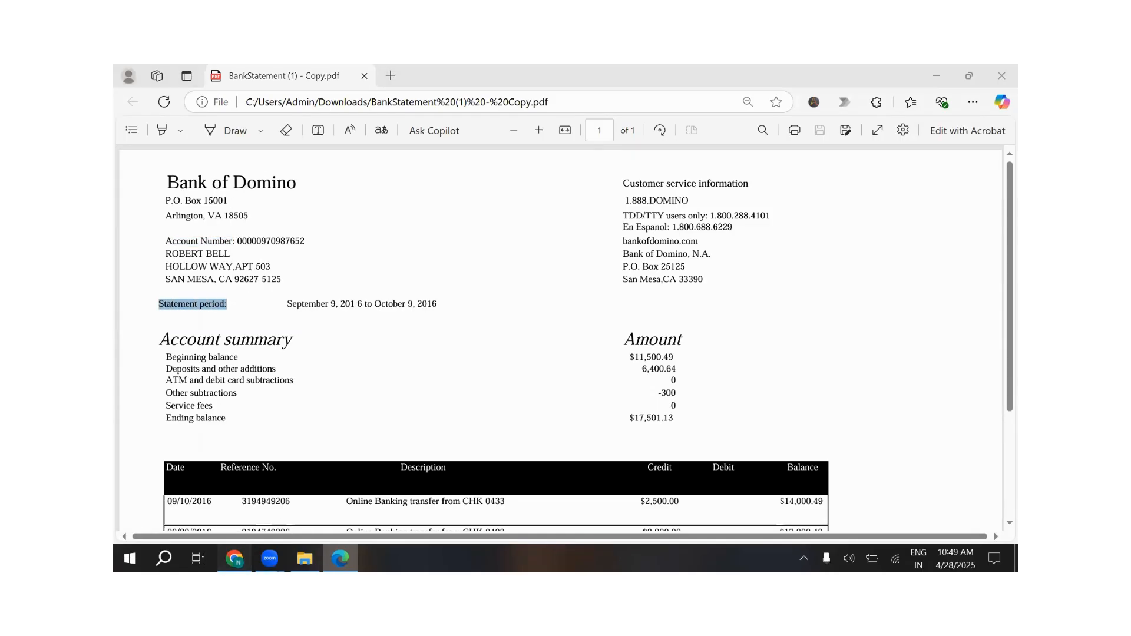
key(ctrl+v)
click(576, 296)
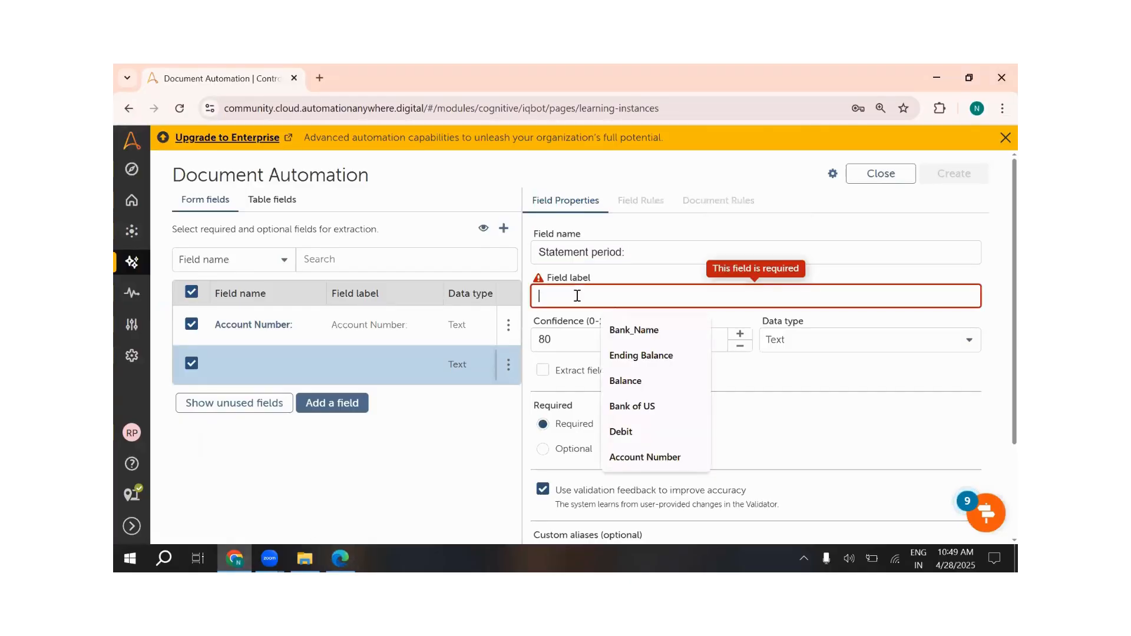
key(ctrl+v)
Add the custom alias "Statement period:" to the statement period form field.
scroll(586, 323, down, 2)
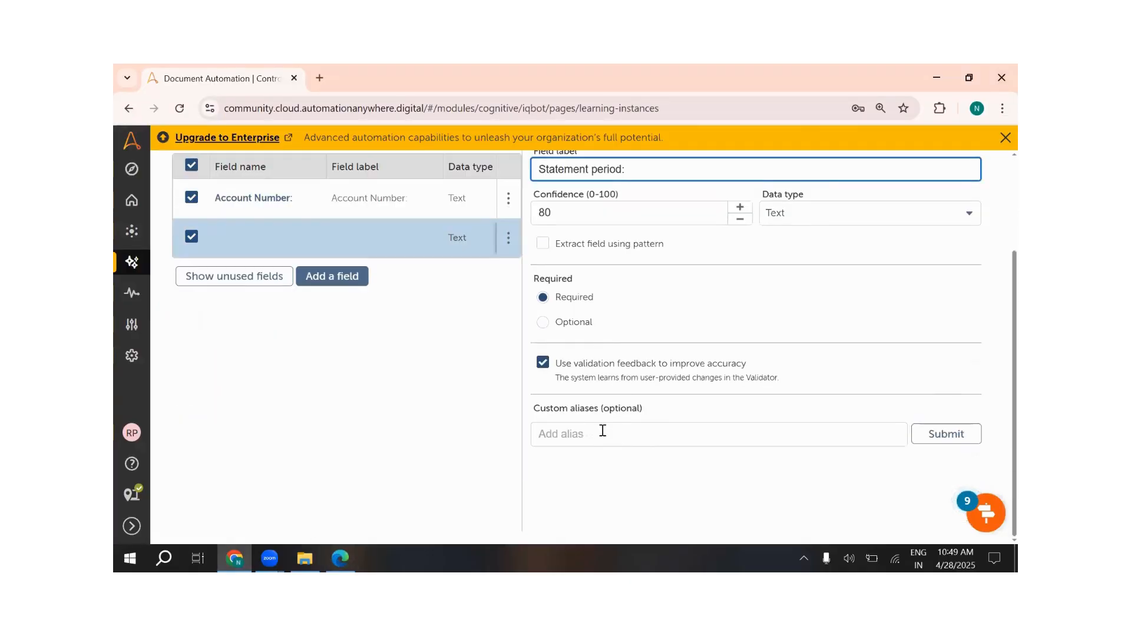
click(598, 429)
key(ctrl+v)
click(345, 277)
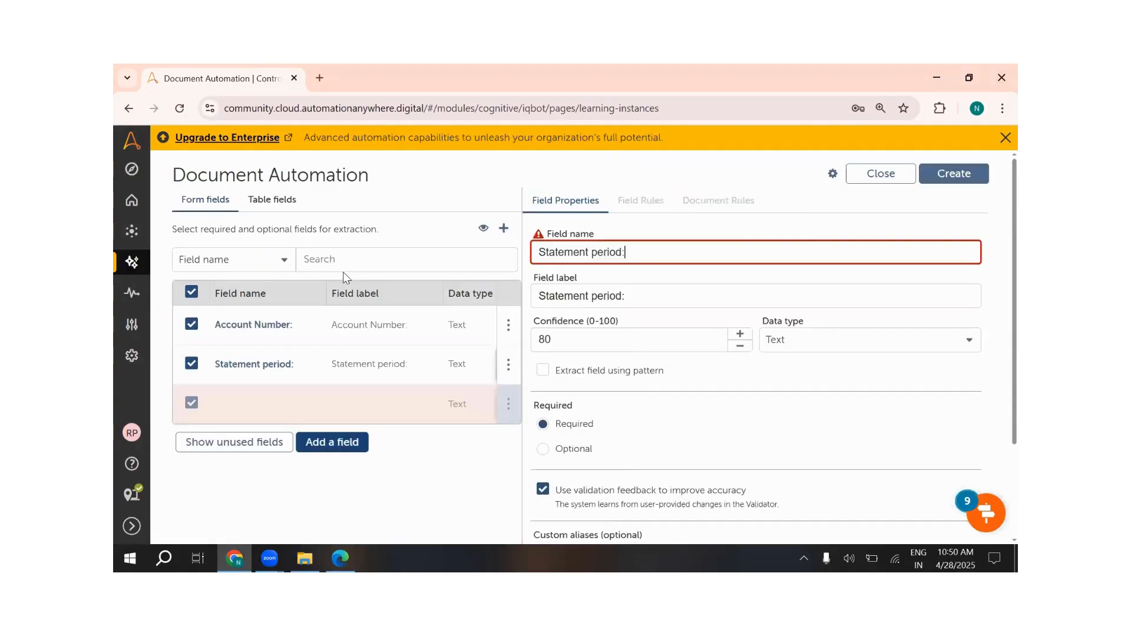
click(312, 236)
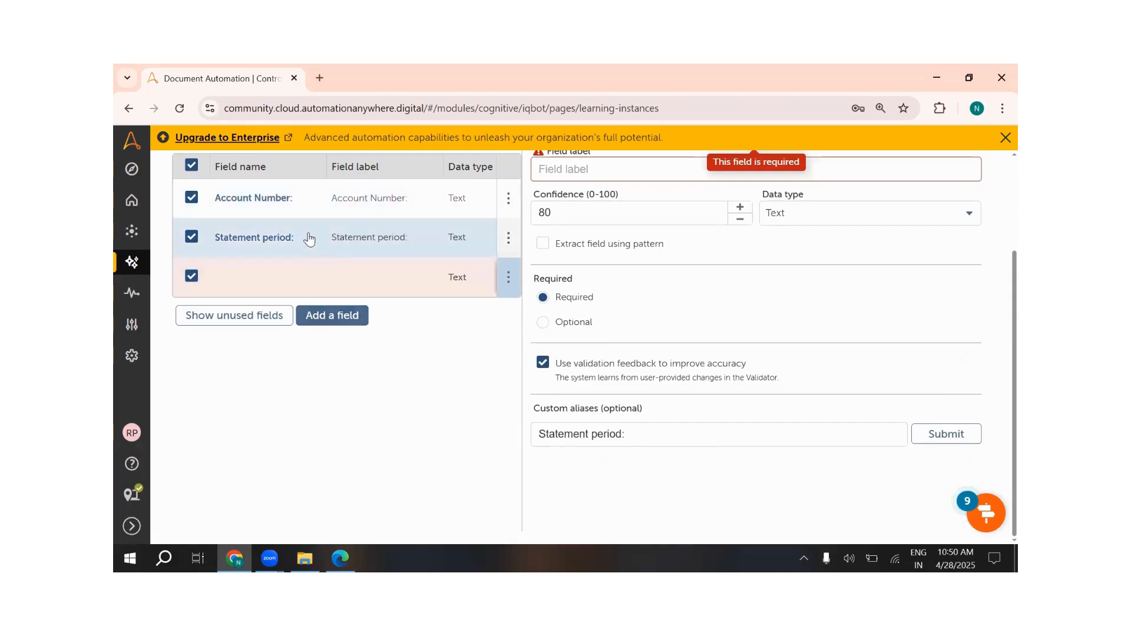
click(939, 434)
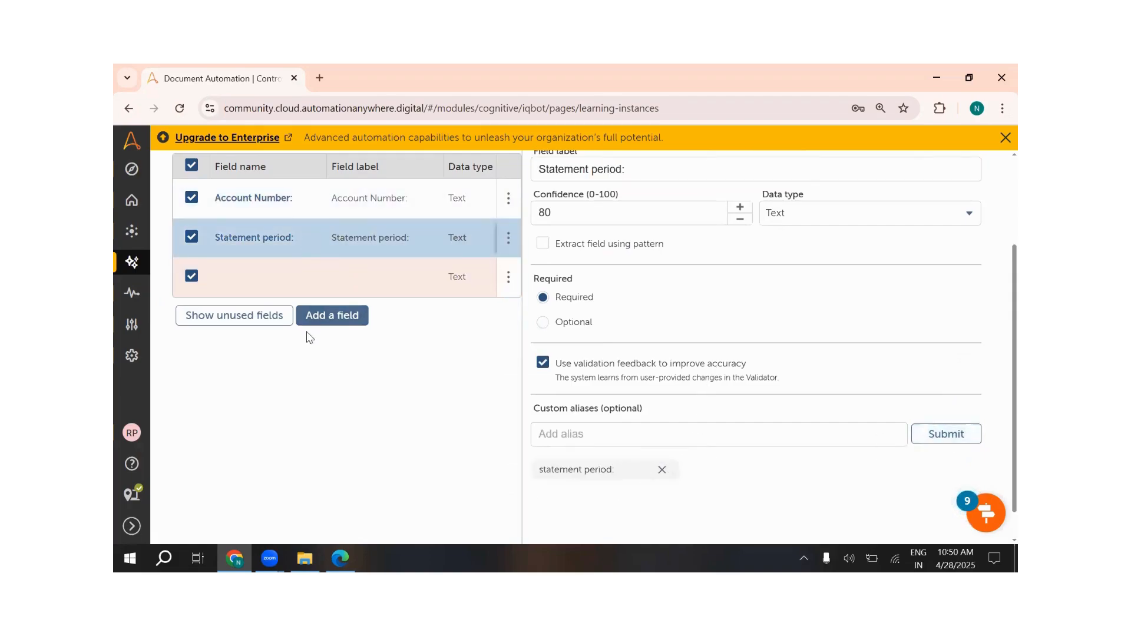
click(361, 279)
Switch to the bank statement PDF and examine its header details, account summary and transaction table.
click(339, 558)
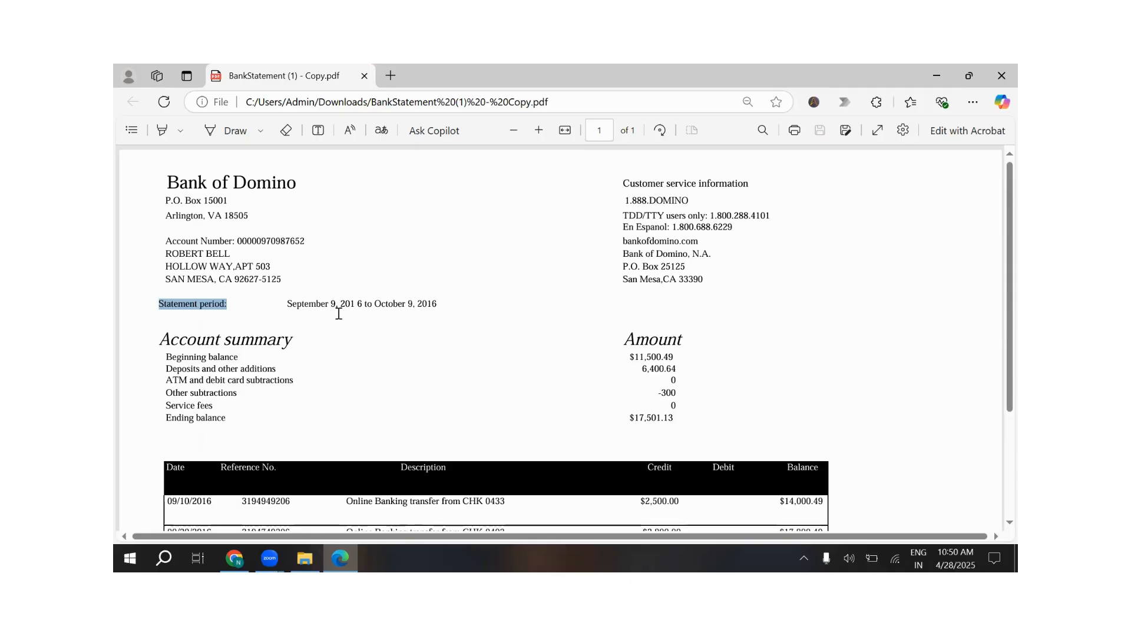
scroll(339, 314, down, 3)
scroll(339, 314, up, 3)
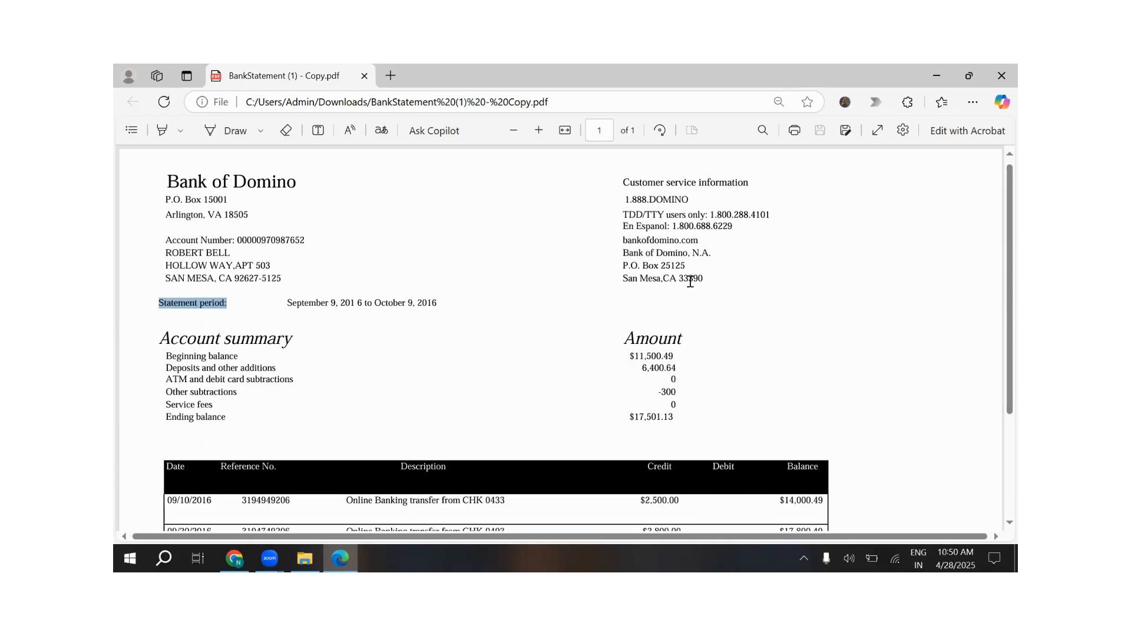
scroll(691, 287, down, 2)
scroll(419, 263, up, 3)
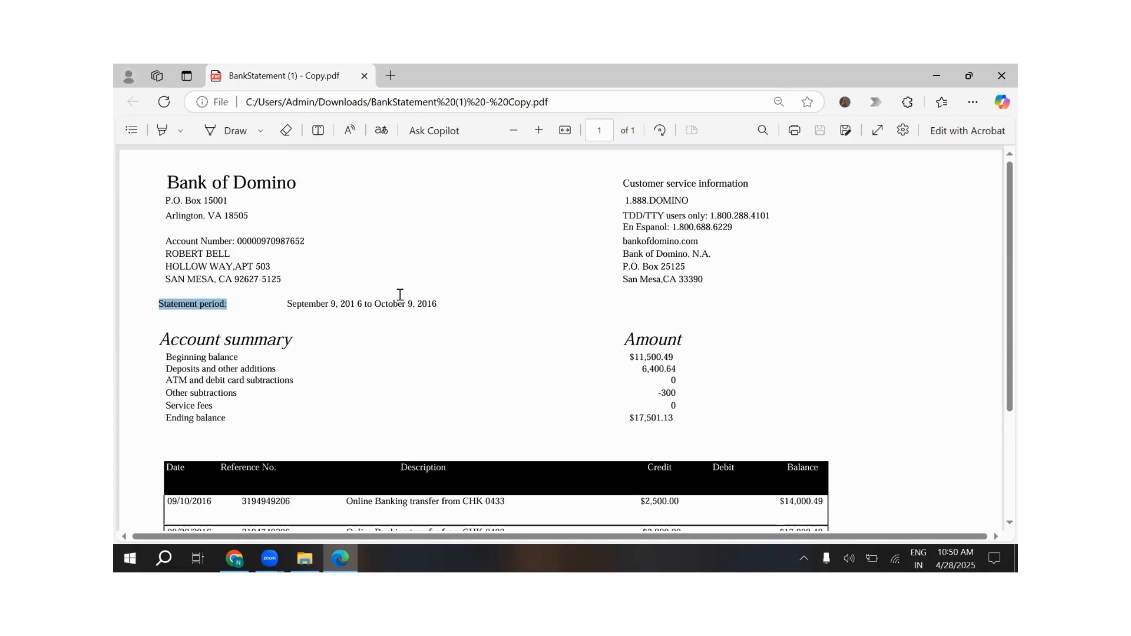
scroll(402, 380, down, 3)
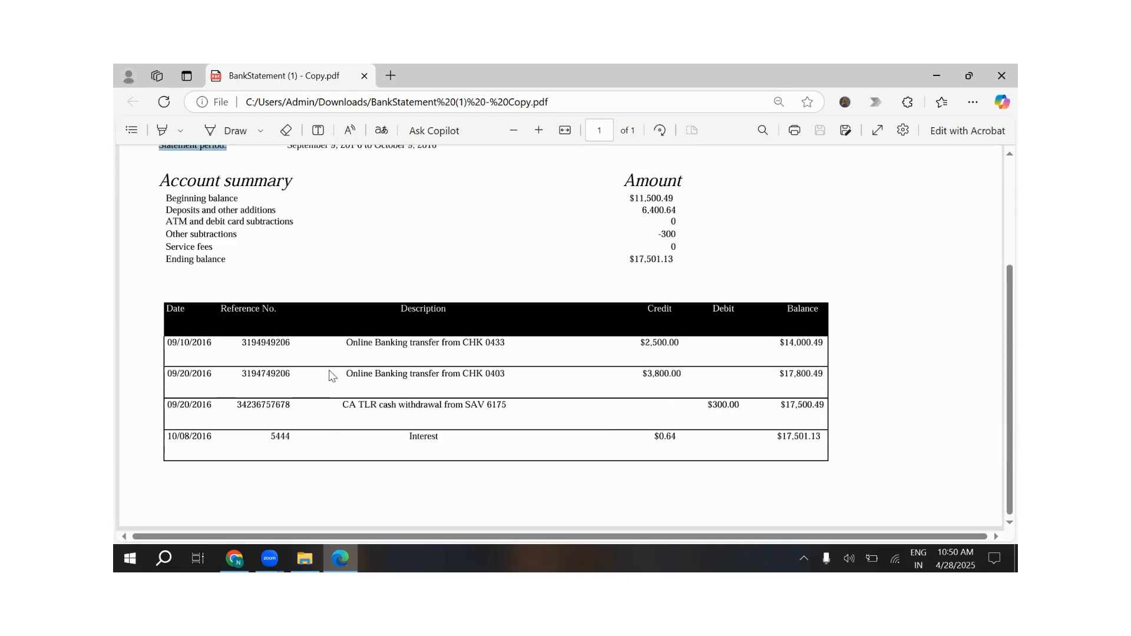
scroll(474, 242, up, 3)
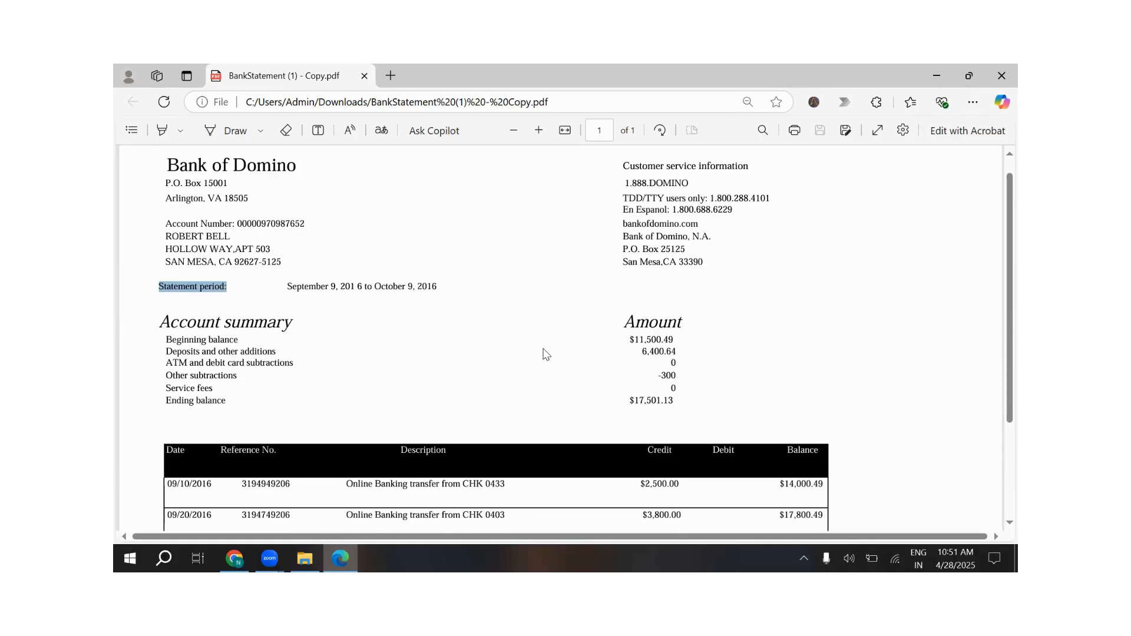
scroll(544, 354, down, 1)
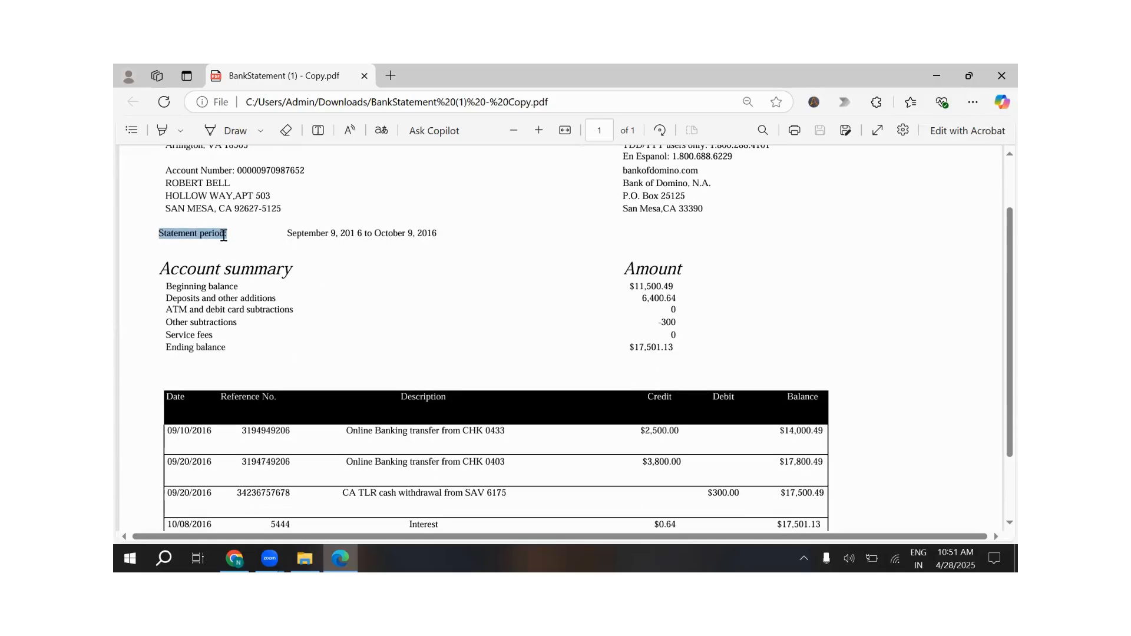
Highlight the statement period caption, the transaction table and the account number caption to compare form fields with table data.
drag(228, 233, 147, 234)
right_click(173, 236)
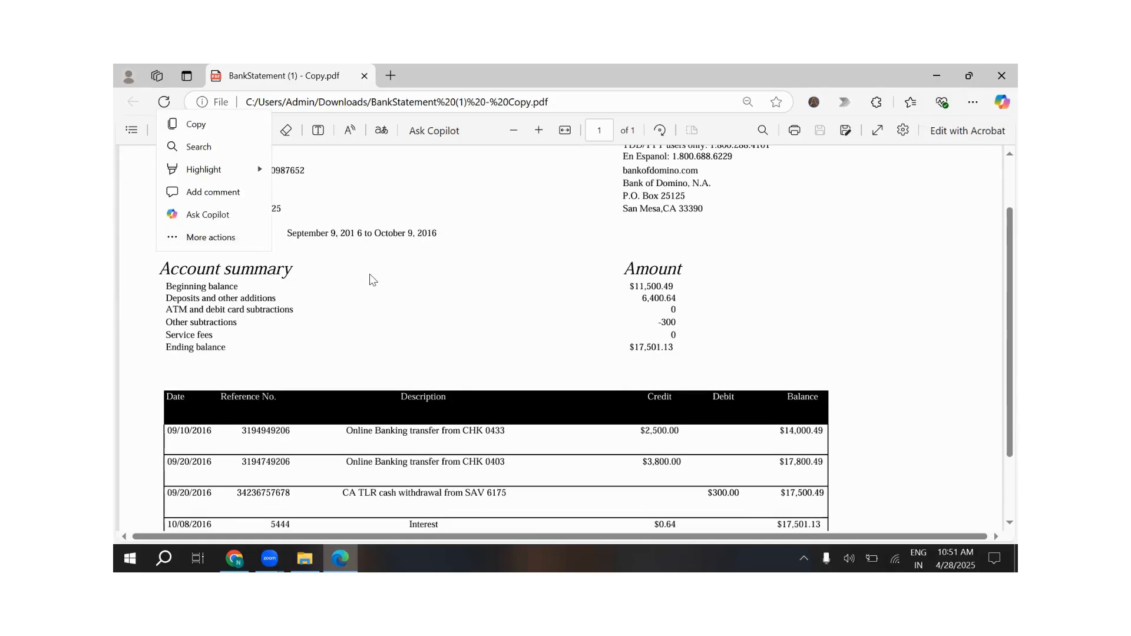
click(193, 244)
drag(230, 232, 156, 233)
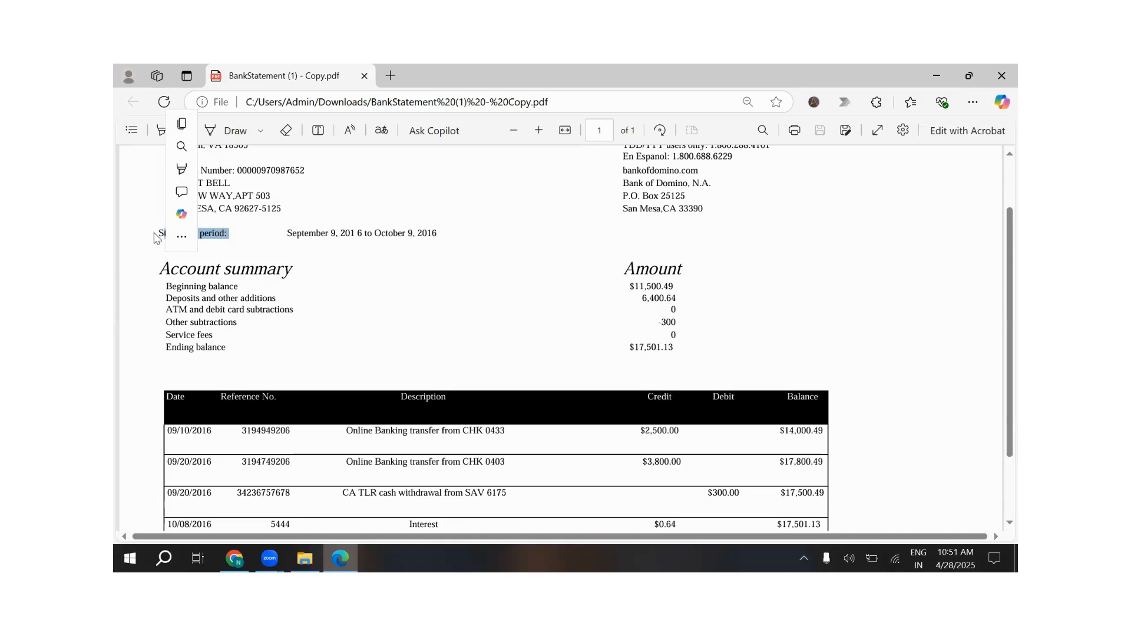
click(206, 245)
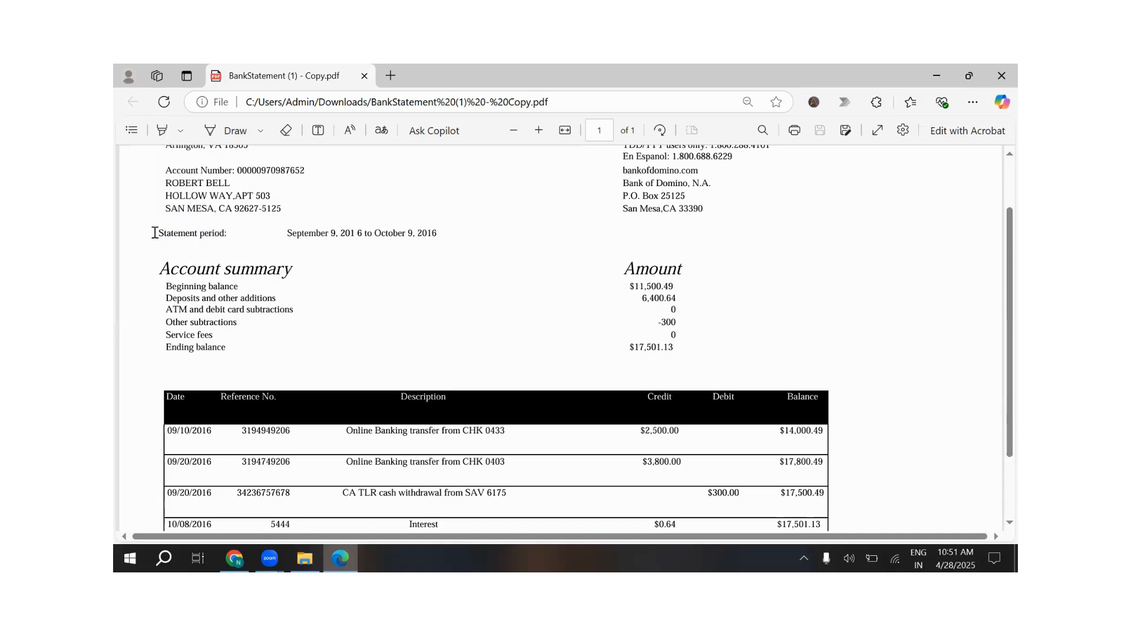
drag(152, 234, 232, 234)
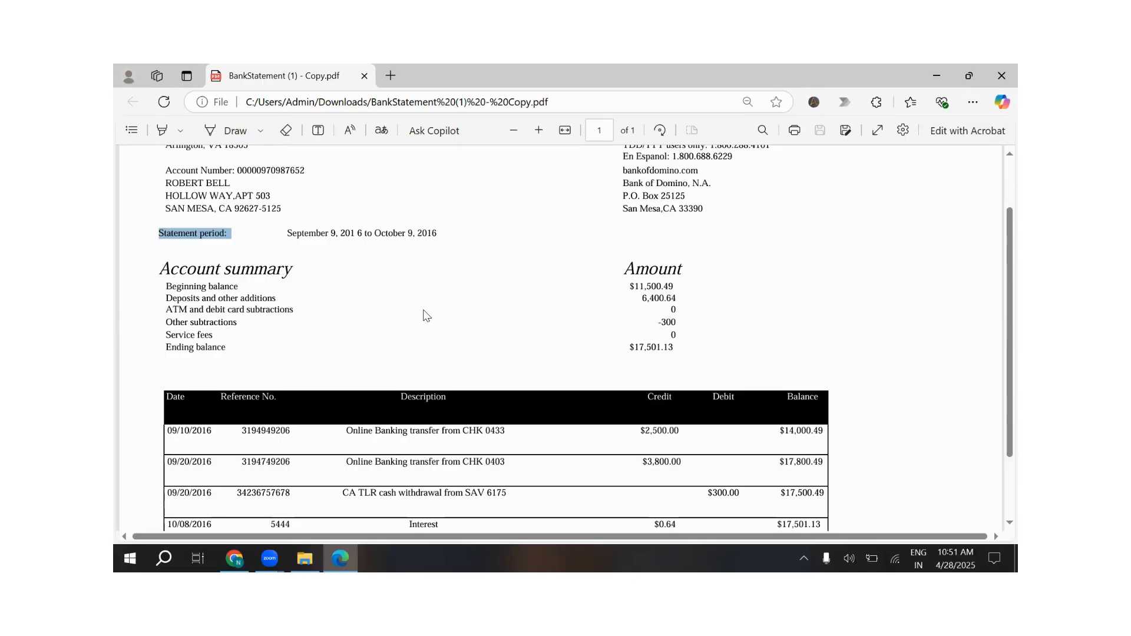
scroll(447, 304, down, 3)
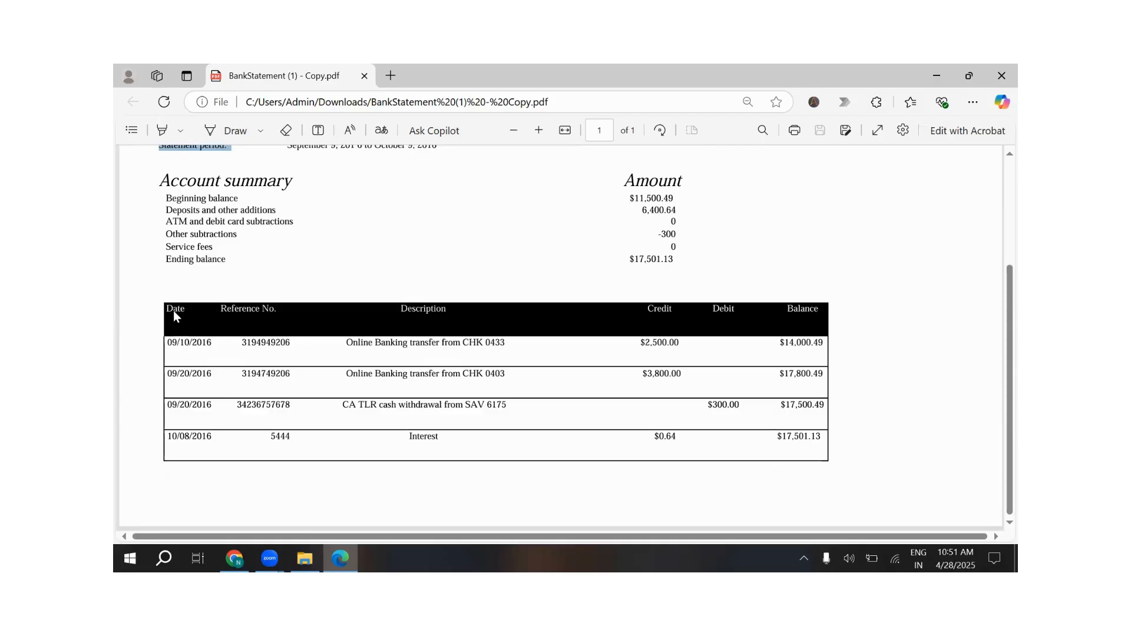
drag(174, 317, 793, 460)
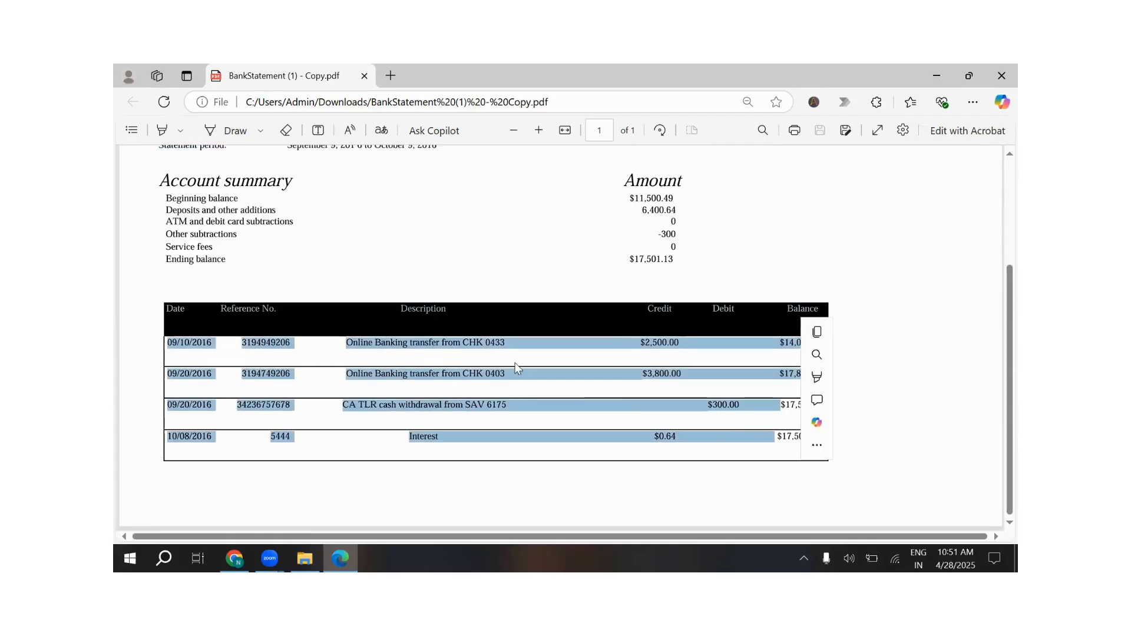
click(516, 368)
scroll(530, 494, up, 5)
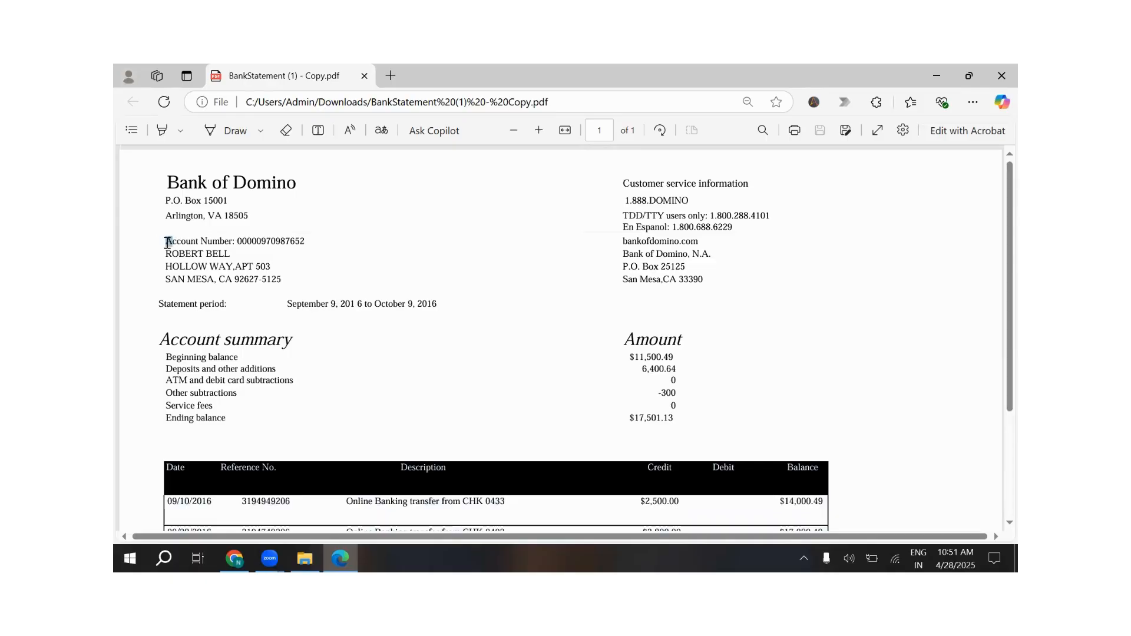
drag(167, 243, 242, 242)
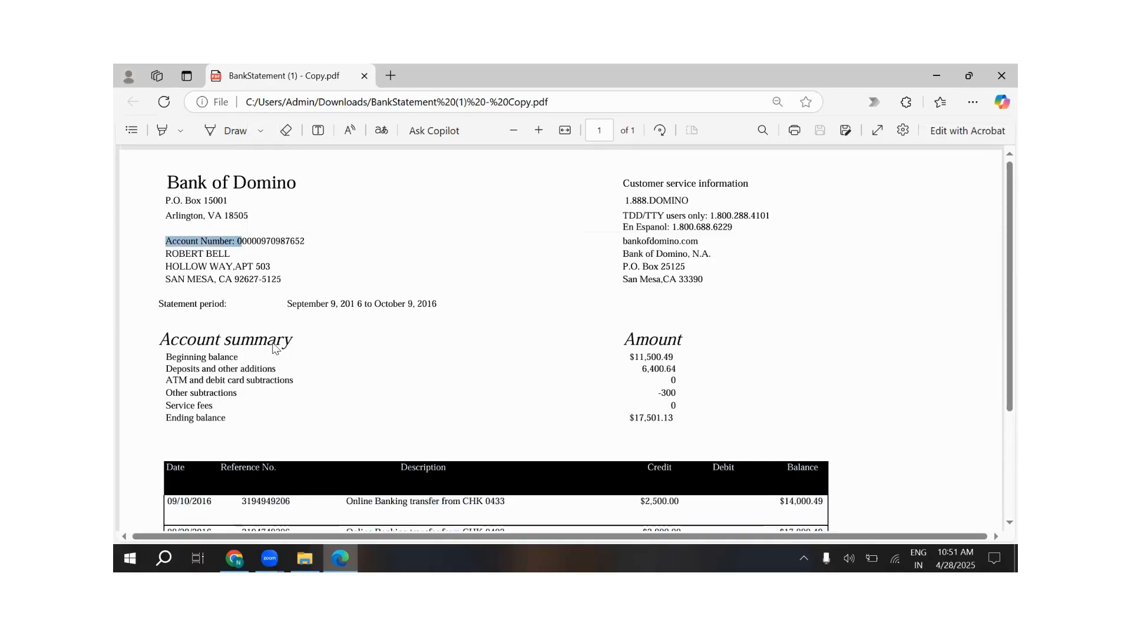
click(462, 345)
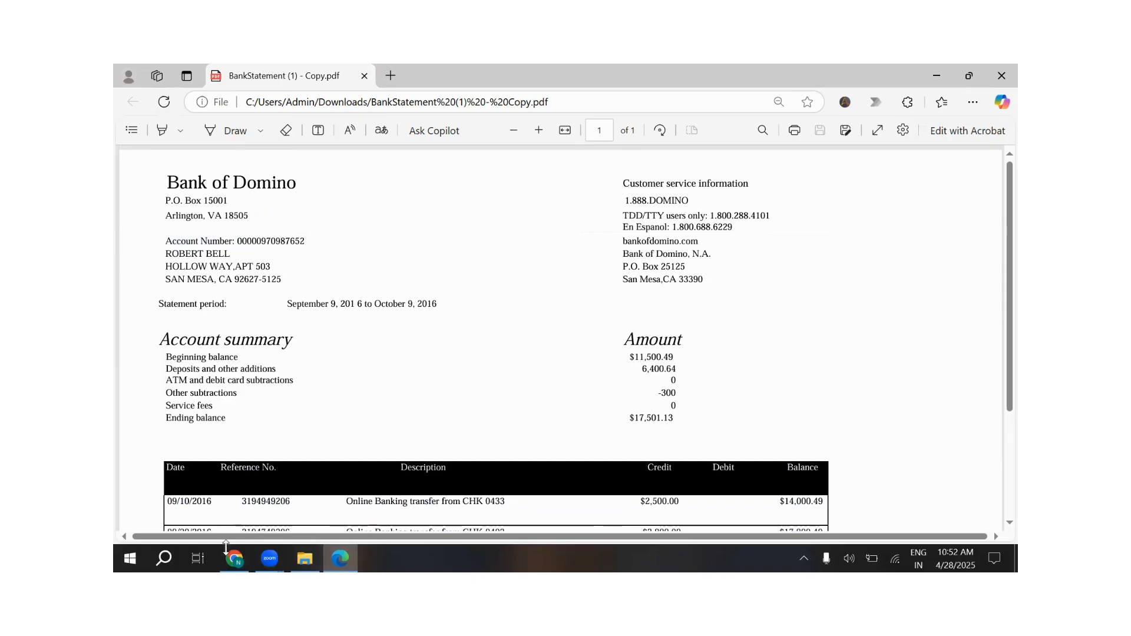
Switch back to Chrome, delete the blank third form field and create the learning instance.
click(233, 557)
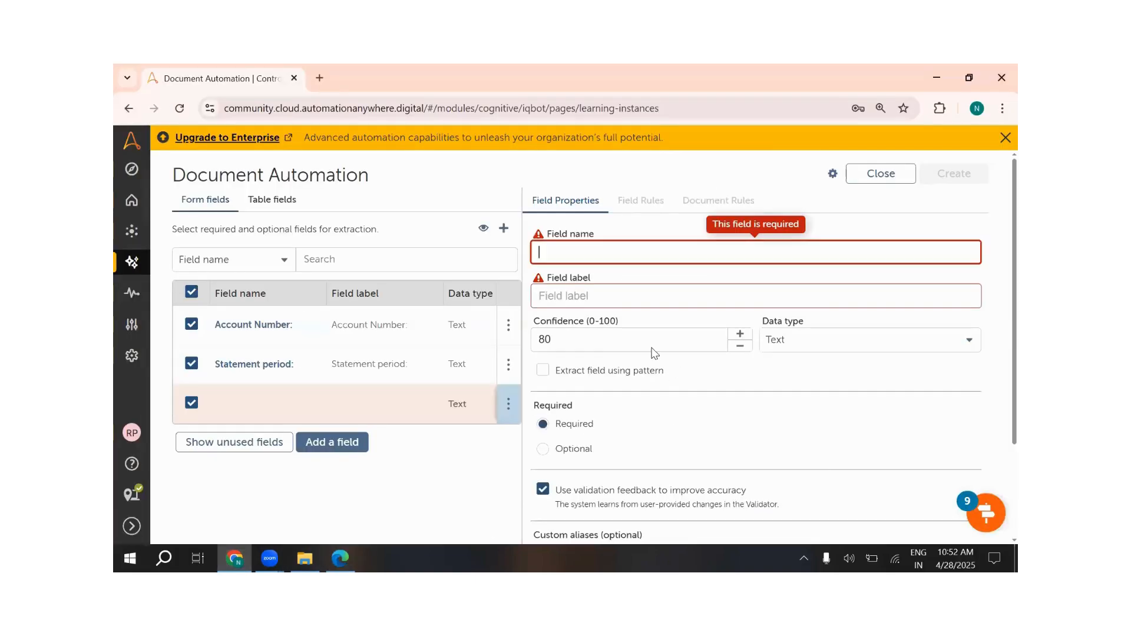
click(508, 406)
click(484, 405)
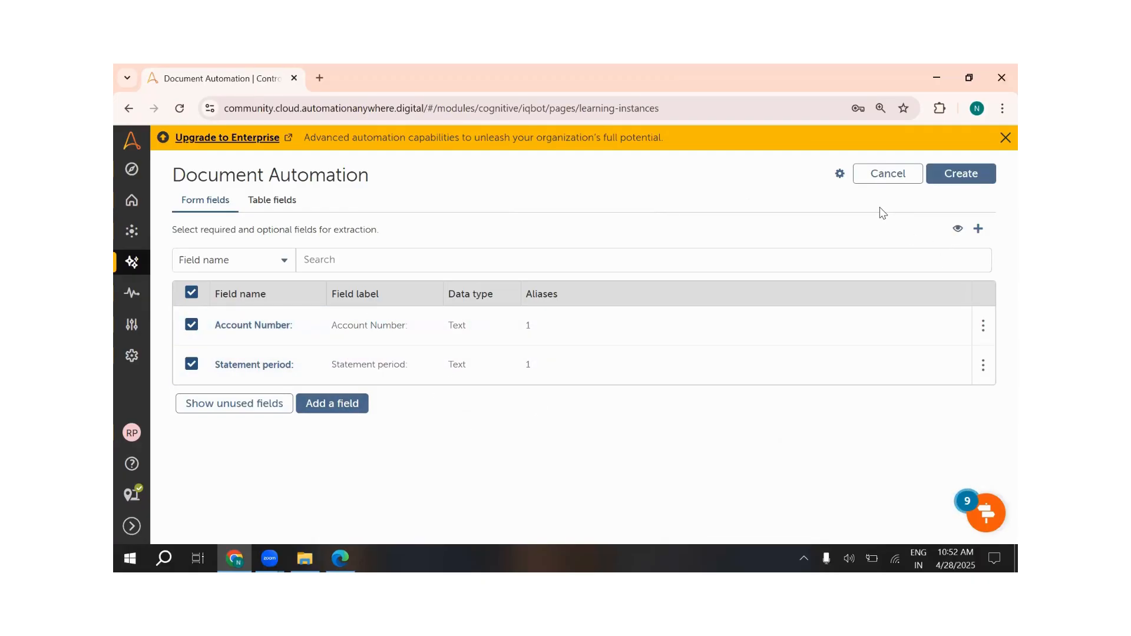
click(957, 174)
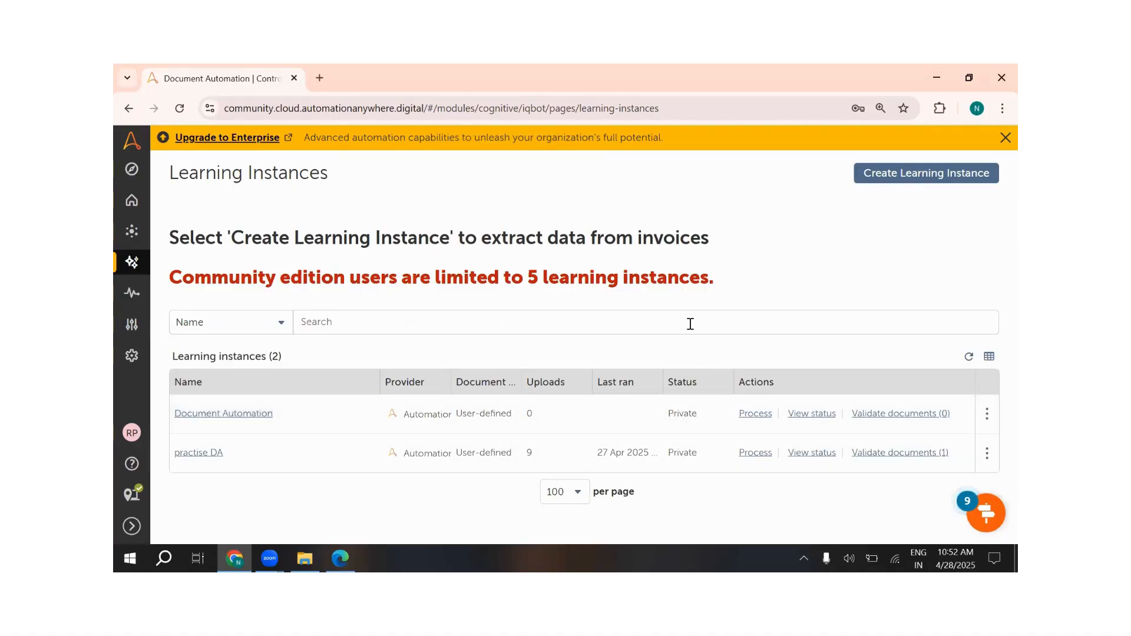
Process "BankStatement (1).pdf" with the Document Automation learning instance, downloading the data to the suggested Desktop RPA folder.
click(756, 414)
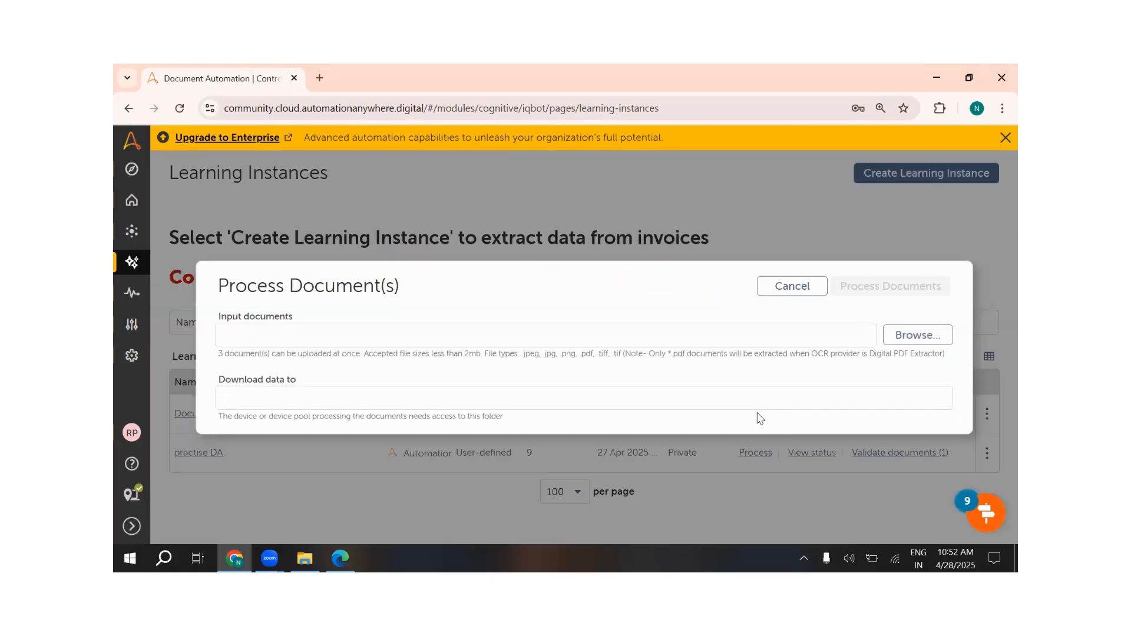
click(390, 336)
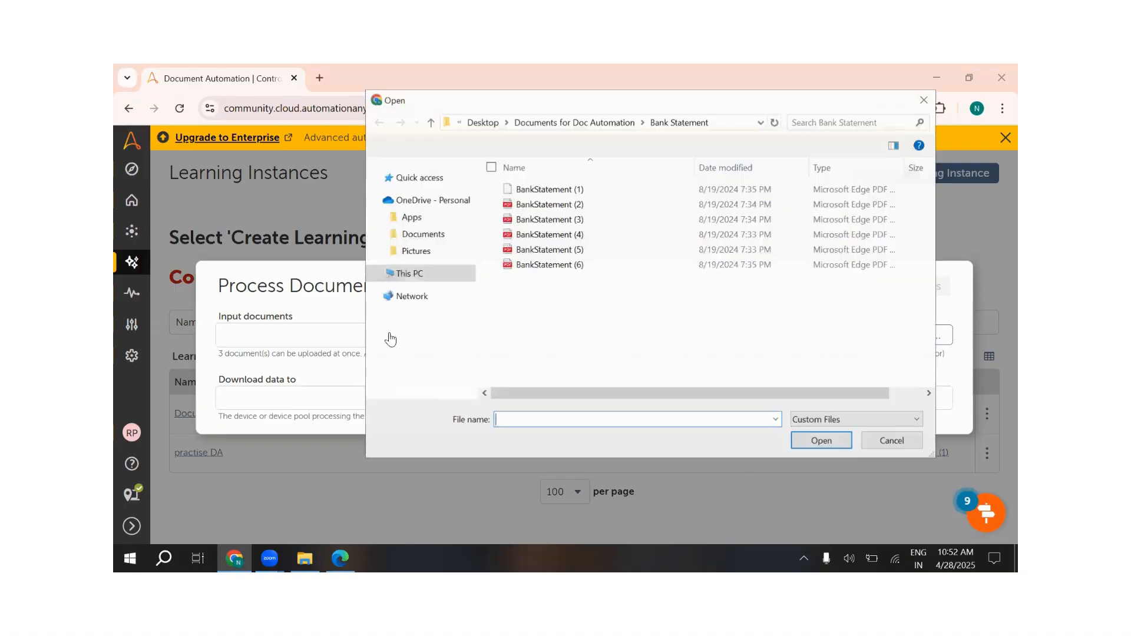
click(566, 190)
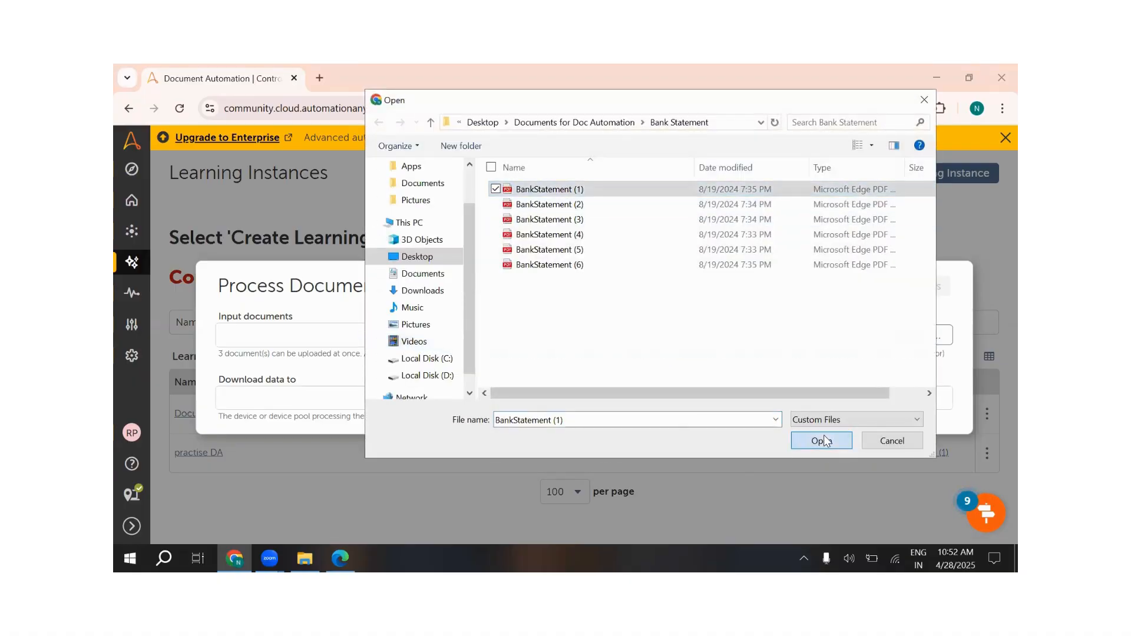
click(821, 440)
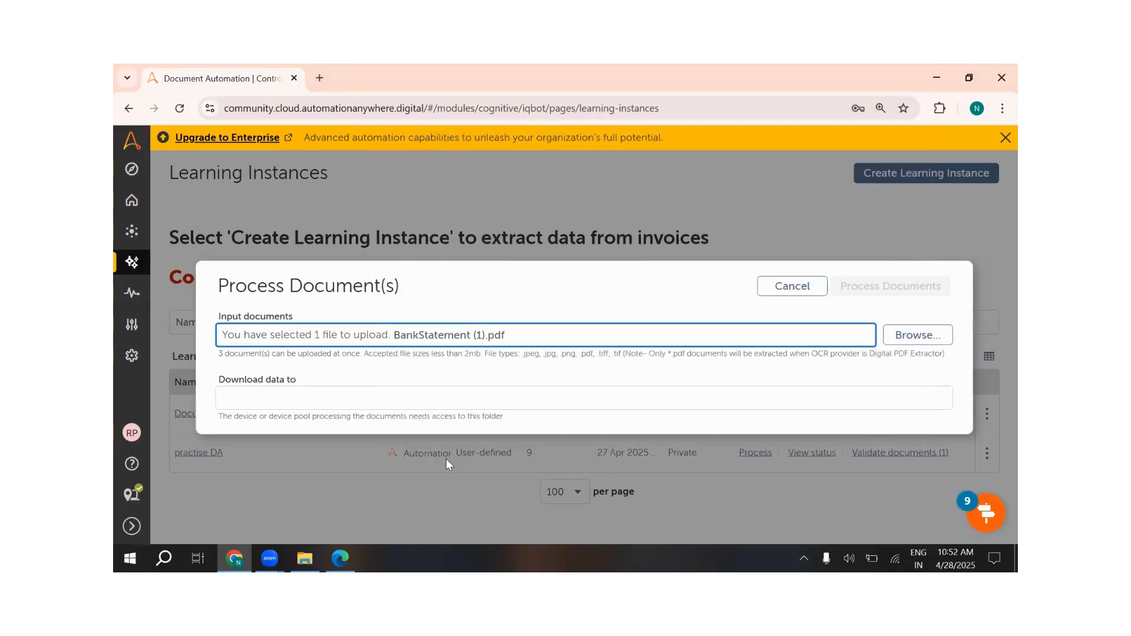
click(364, 400)
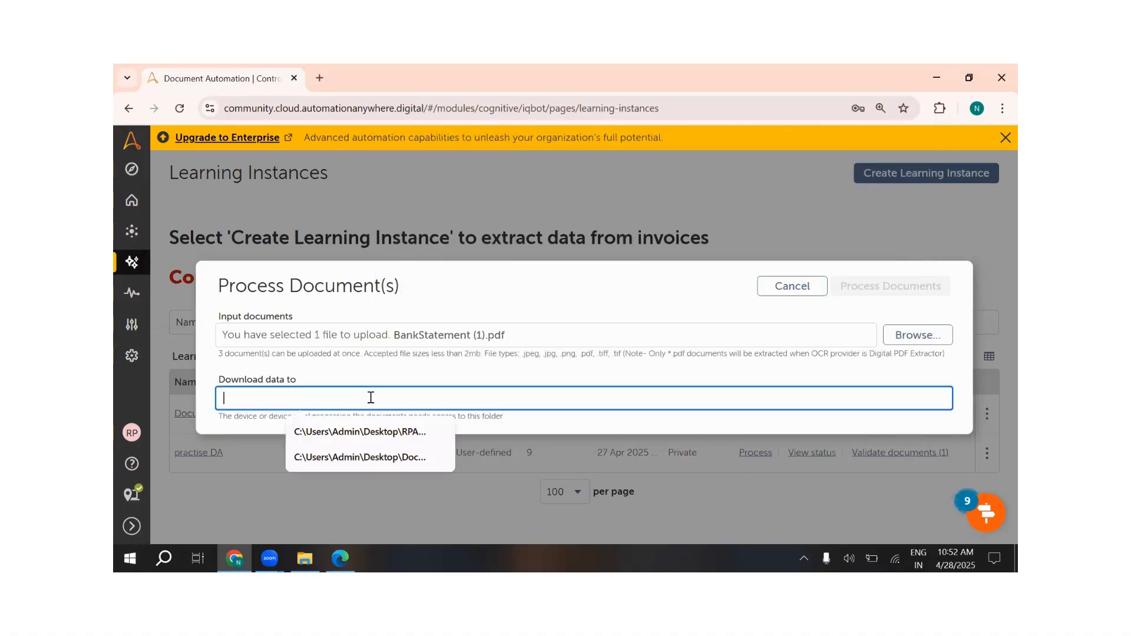
click(380, 433)
click(888, 285)
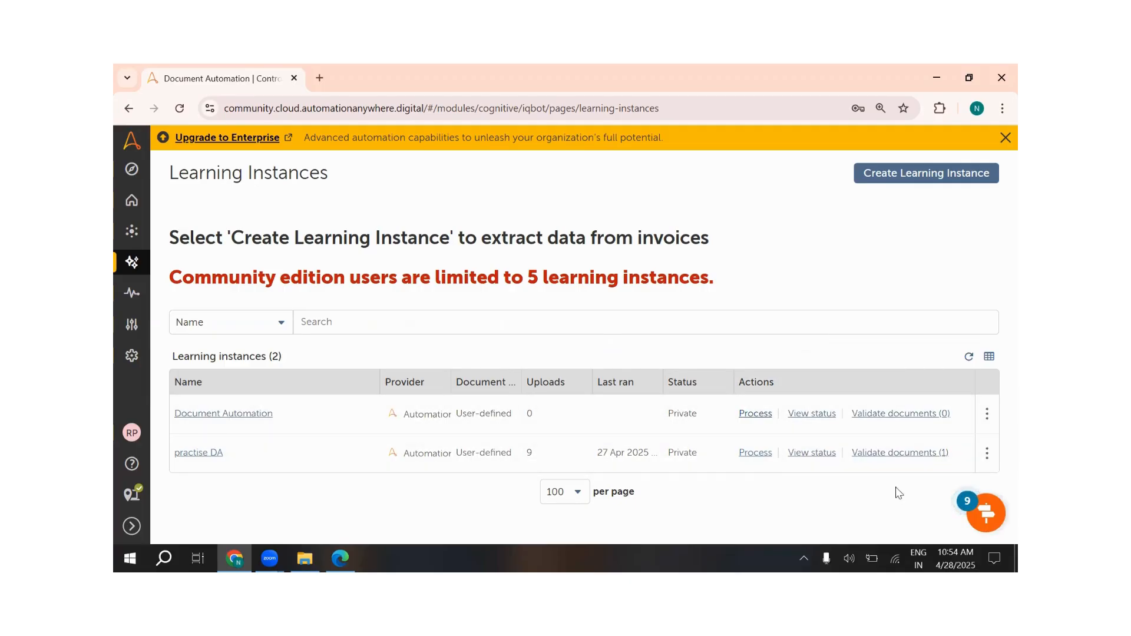
Refresh the learning instances, view the Document Automation instance's status and open its request for the processed bank statement.
click(968, 356)
click(811, 414)
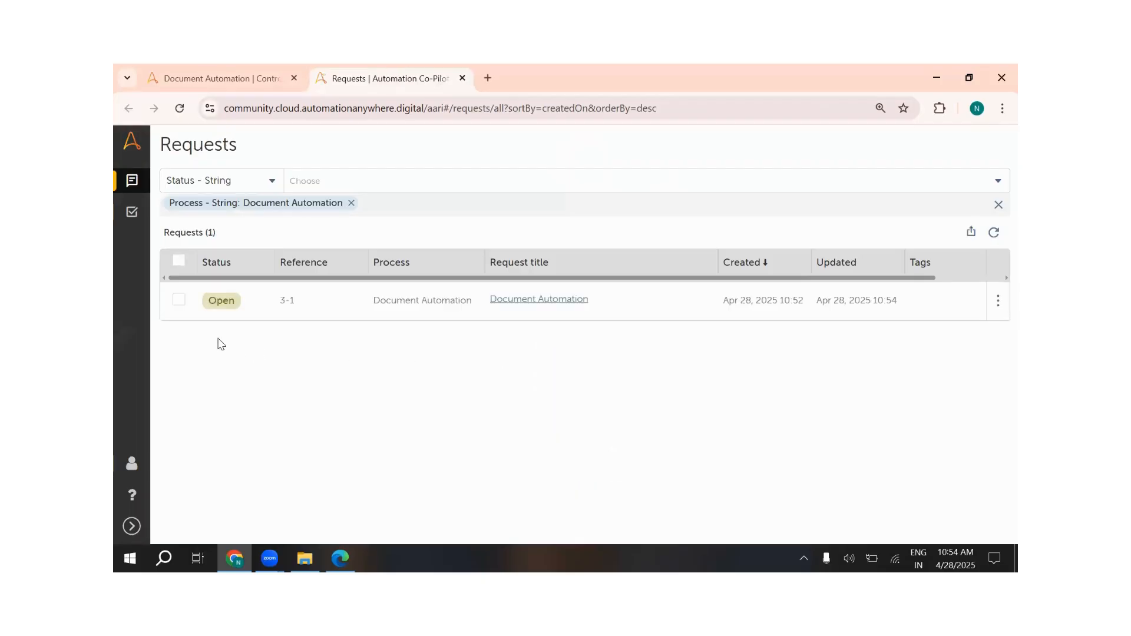
click(220, 306)
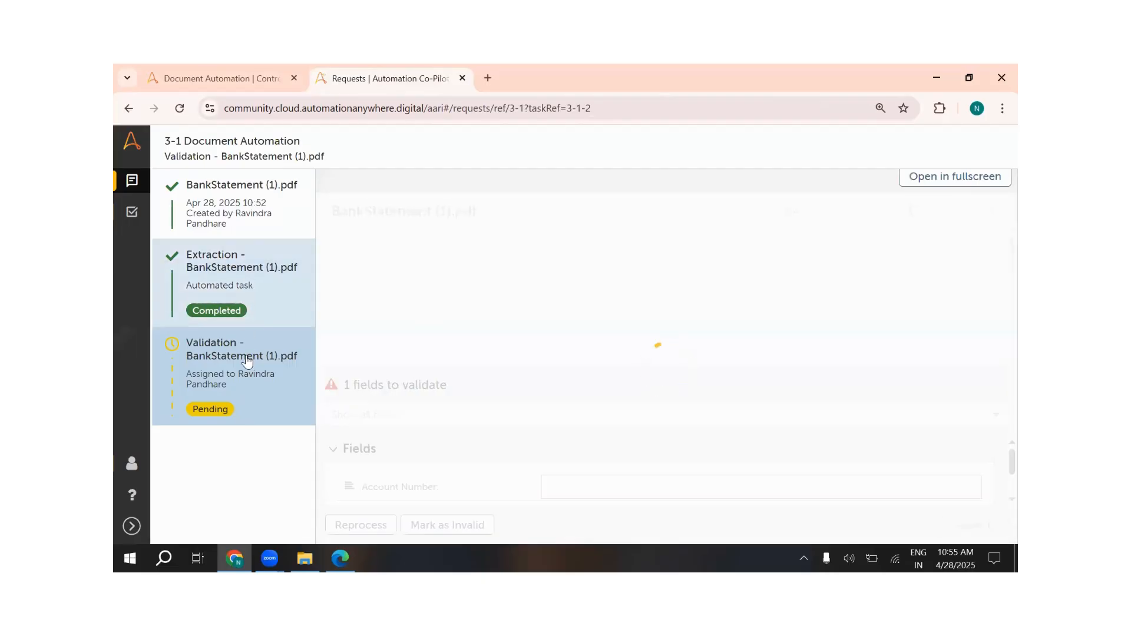
Fill the empty Account Number field from the statement's account number line and narrow the captured region to the number alone.
scroll(666, 318, down, 5)
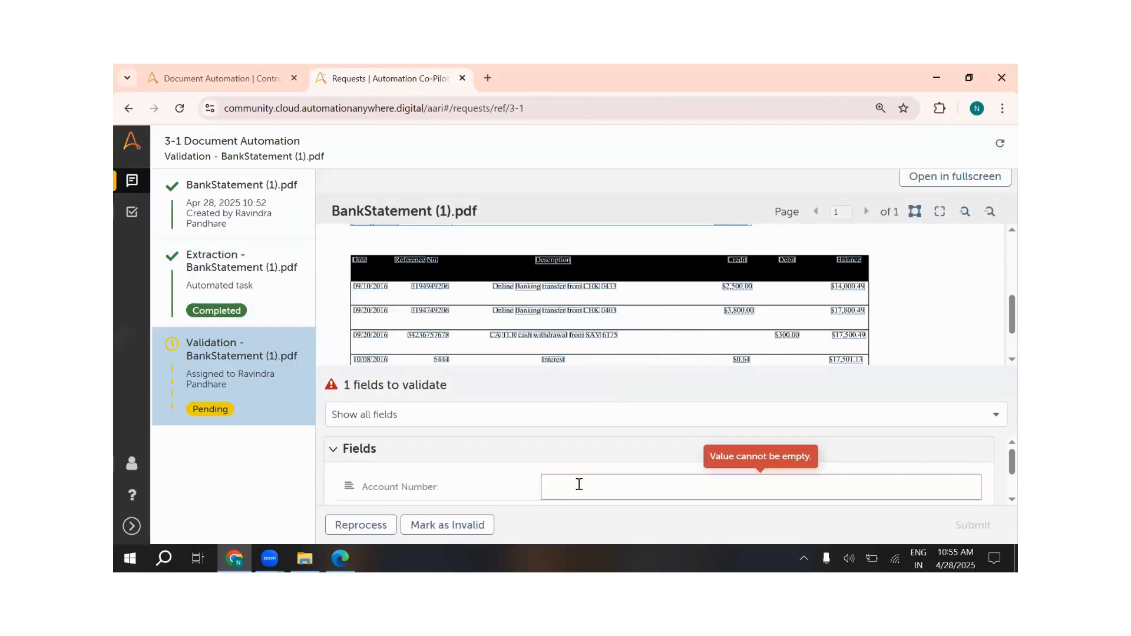
scroll(592, 350, up, 5)
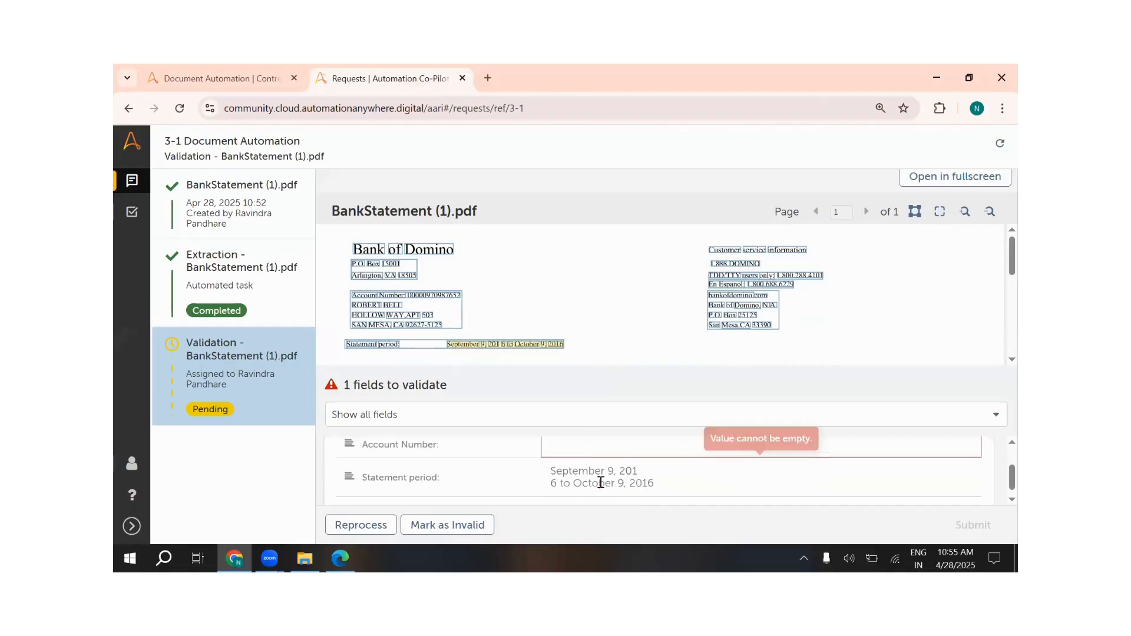
scroll(600, 482, down, 1)
scroll(601, 482, up, 1)
scroll(600, 481, down, 1)
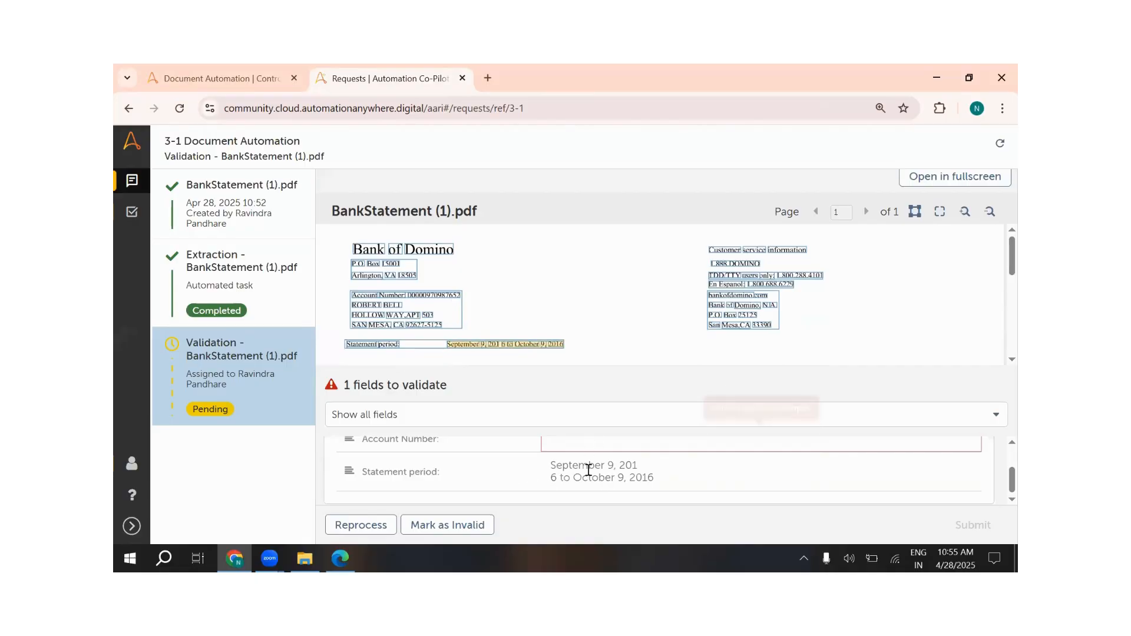
scroll(580, 481, up, 1)
click(575, 482)
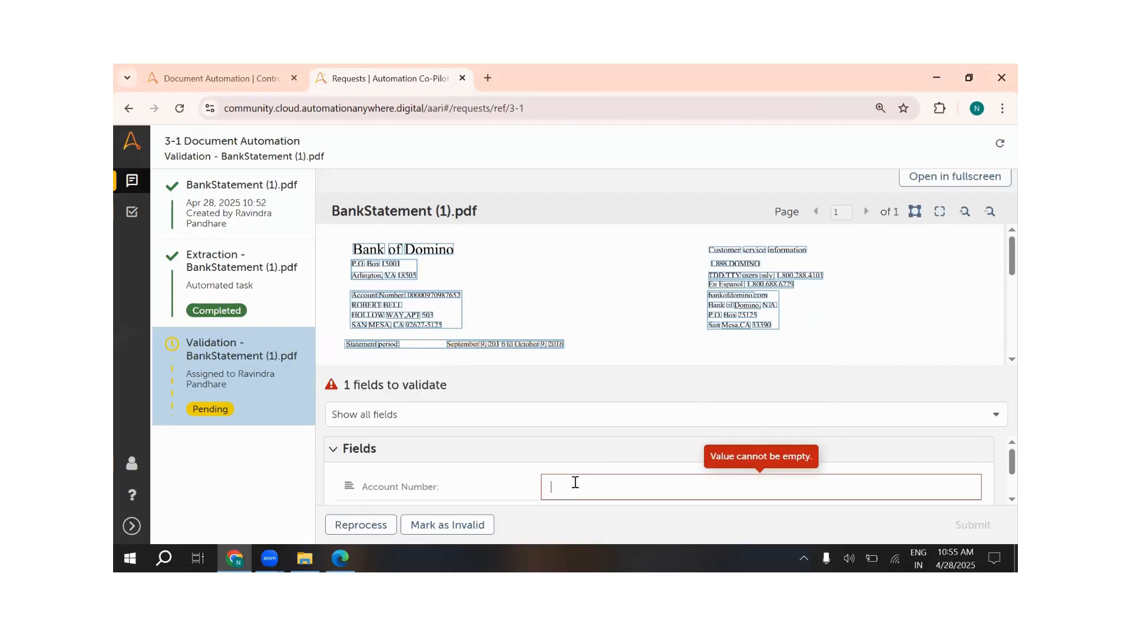
click(406, 298)
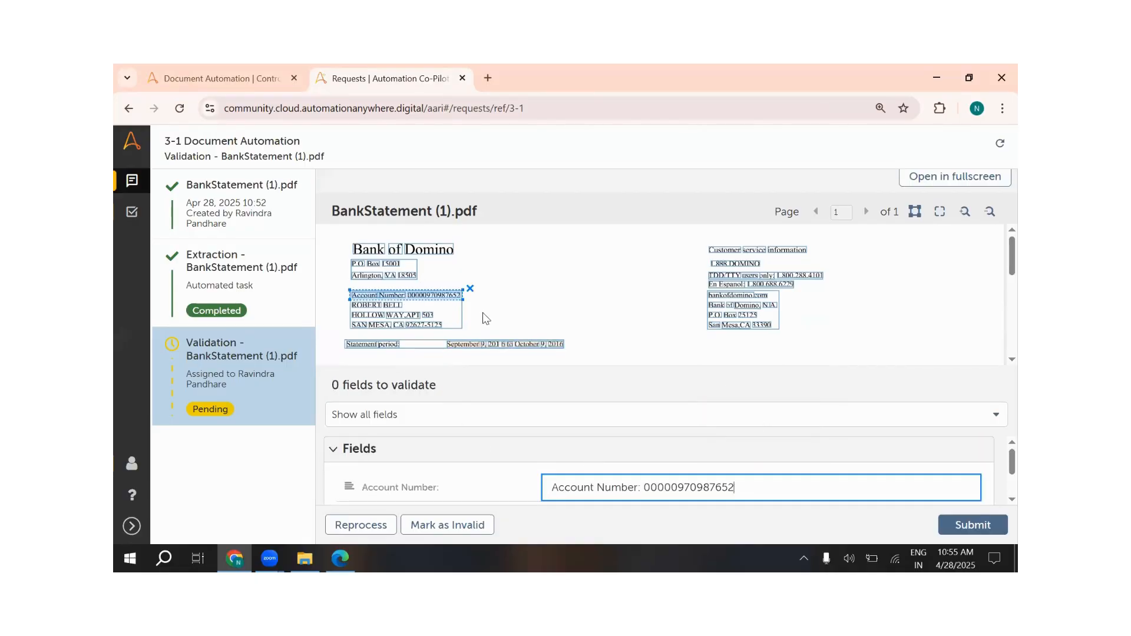
drag(463, 299, 407, 290)
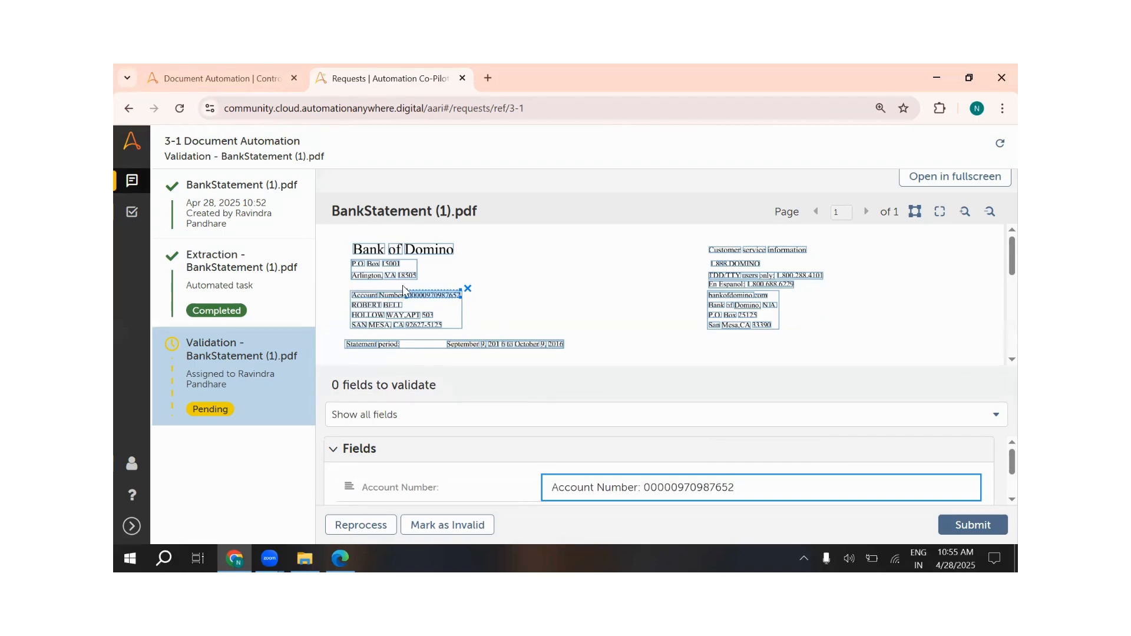
Review the Account Number and Statement period fields against the document and submit the validation.
scroll(529, 483, down, 1)
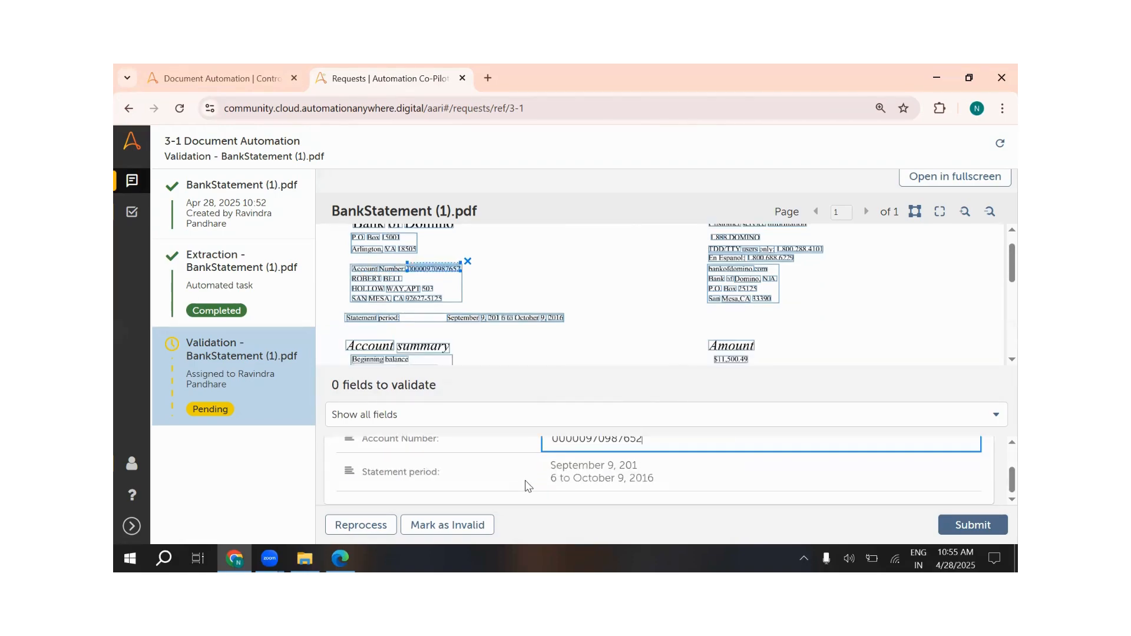
scroll(555, 442, up, 1)
scroll(551, 448, down, 1)
scroll(548, 449, up, 2)
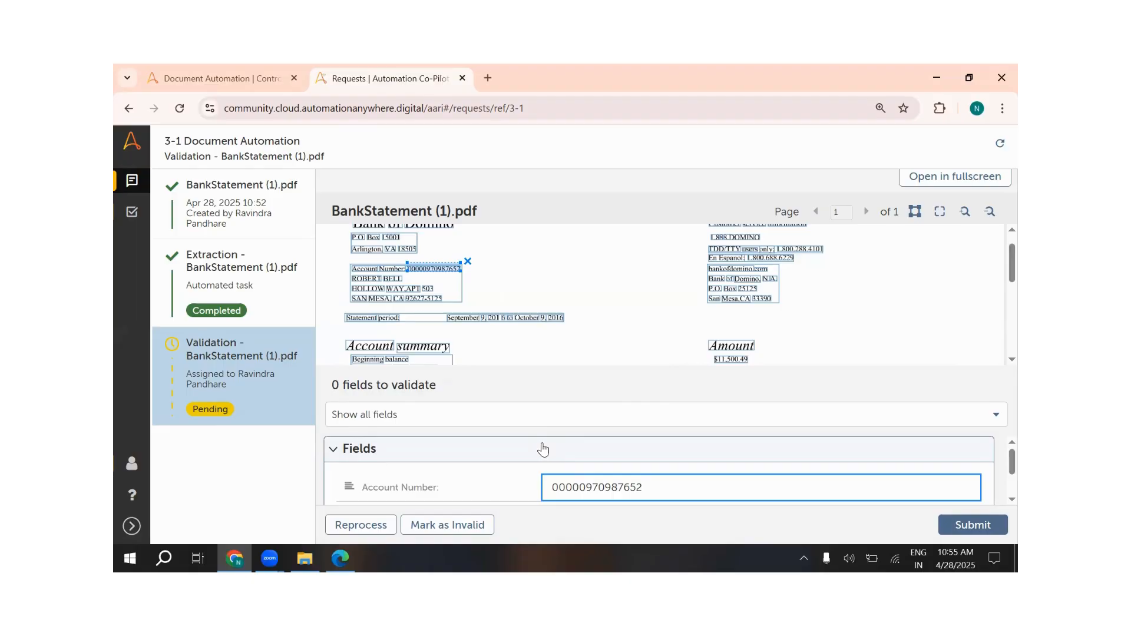
scroll(660, 465, down, 1)
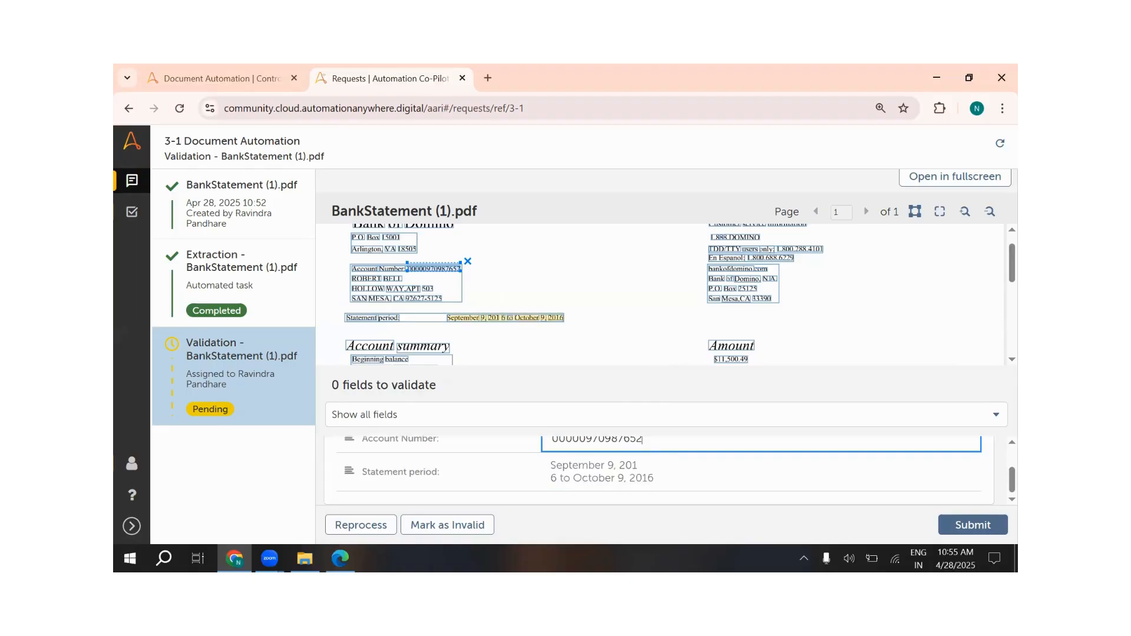
click(973, 525)
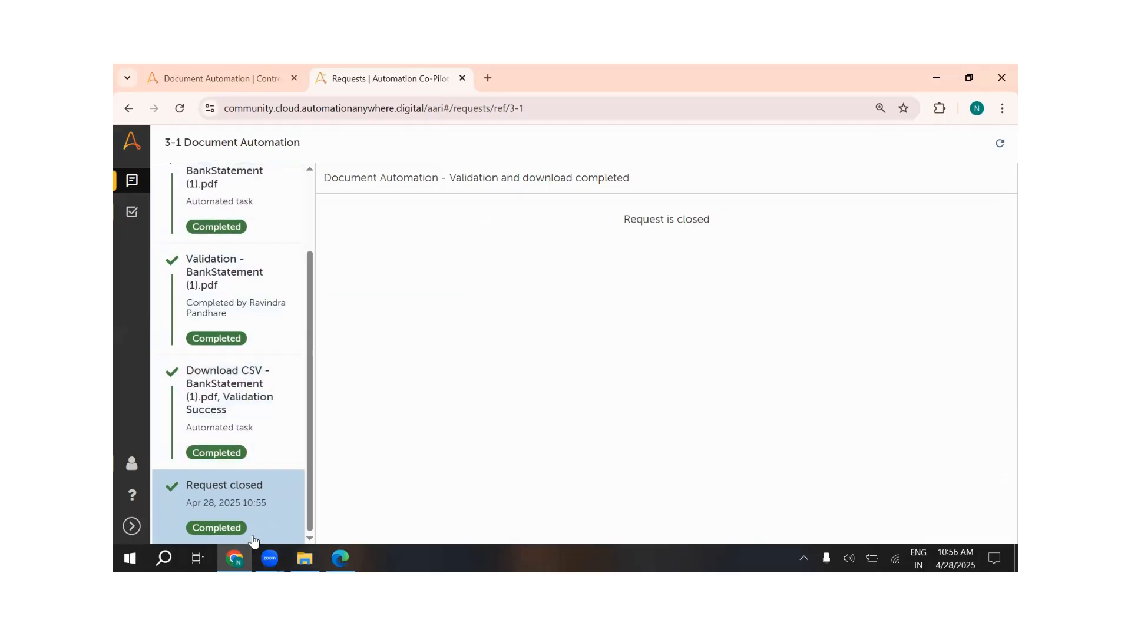
Switch to File Explorer, go to Desktop > RPA Test Data > Success and open the CSV dated 4/28/2025 10:55 AM.
click(305, 557)
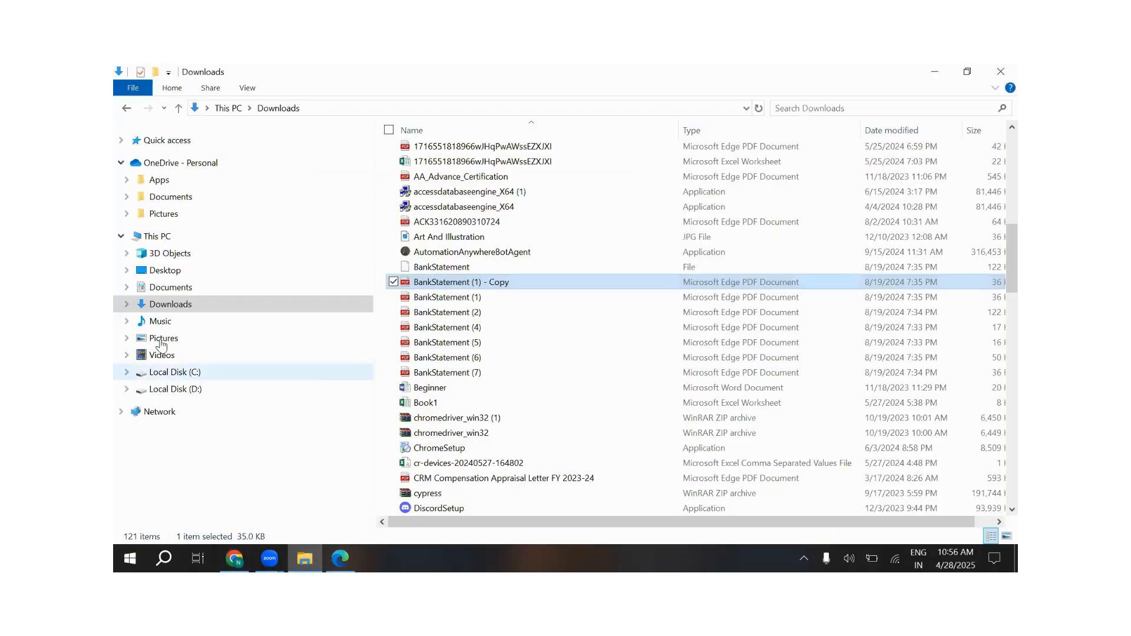
click(155, 270)
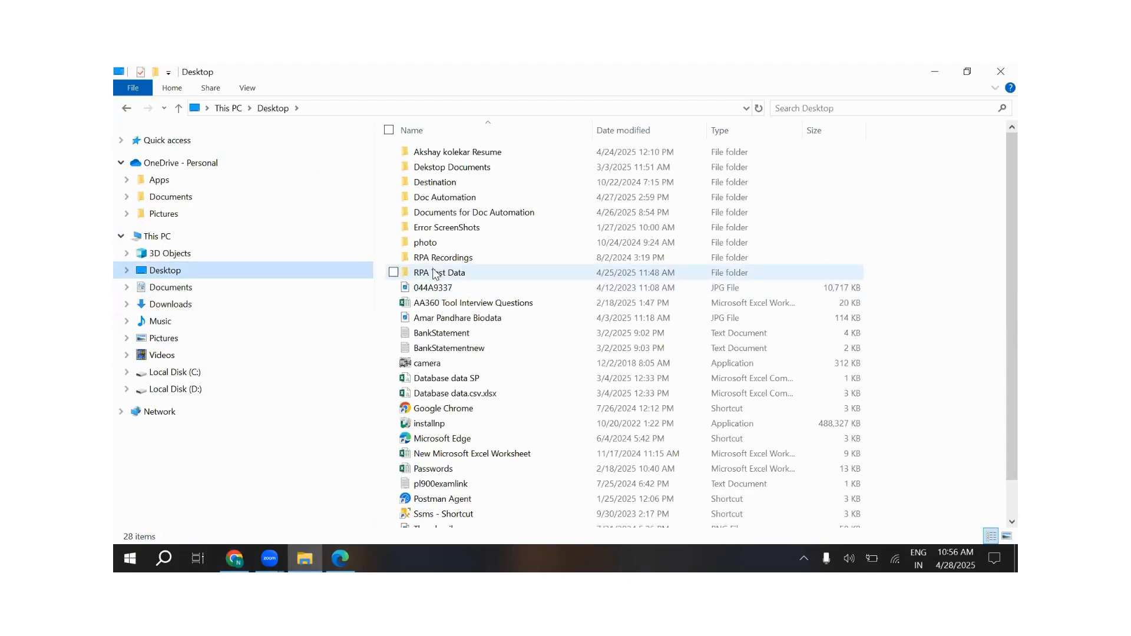
double_click(438, 272)
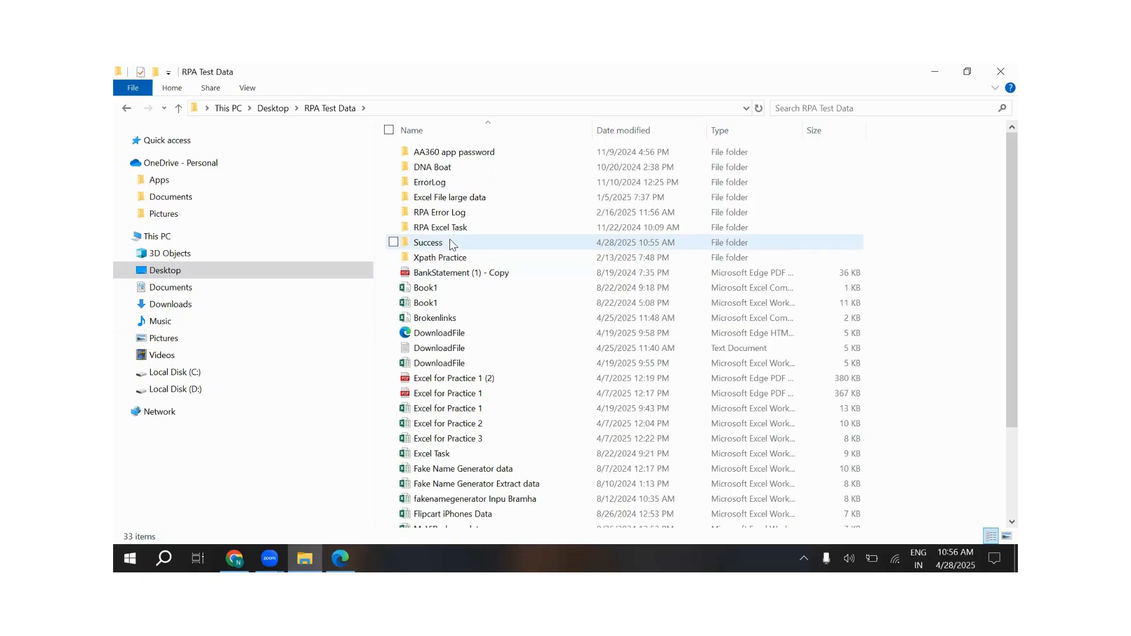
double_click(448, 247)
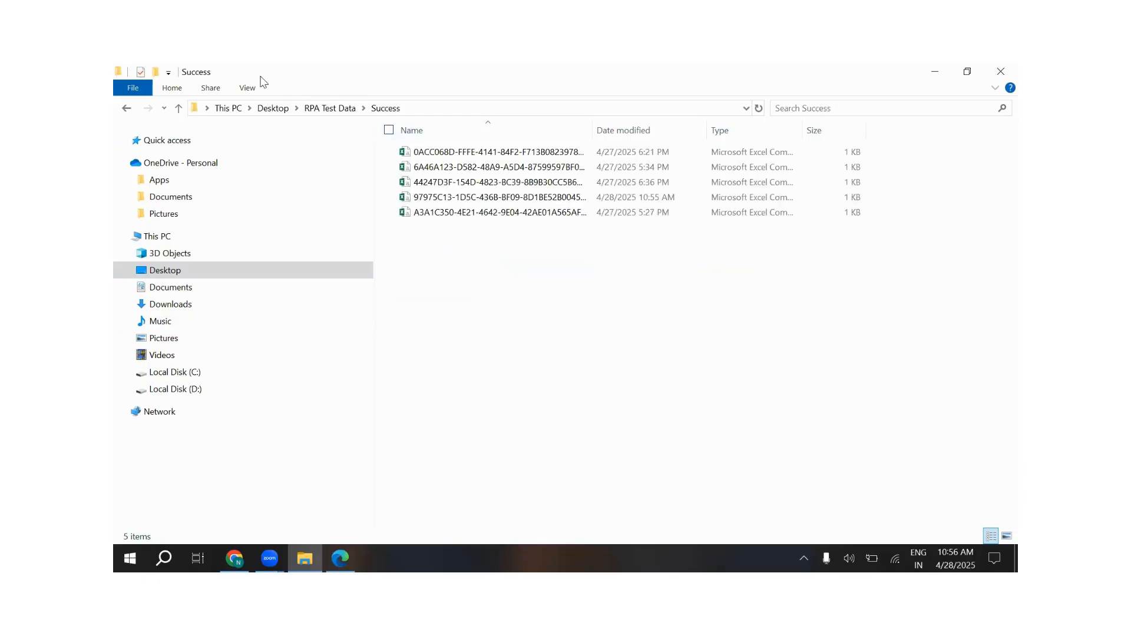
click(576, 266)
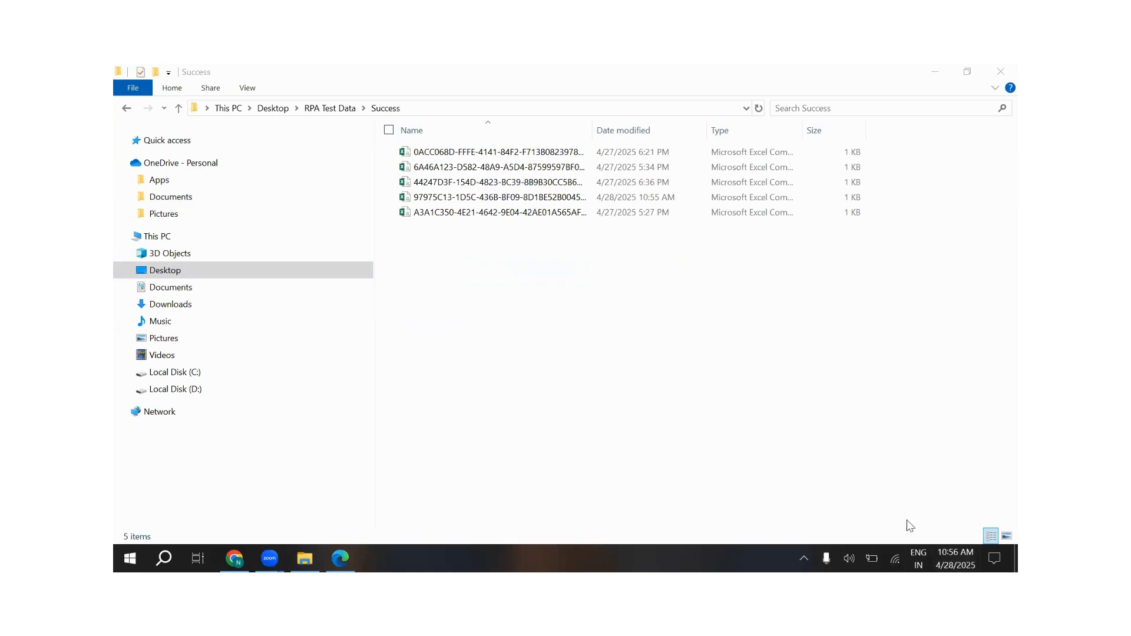
double_click(631, 197)
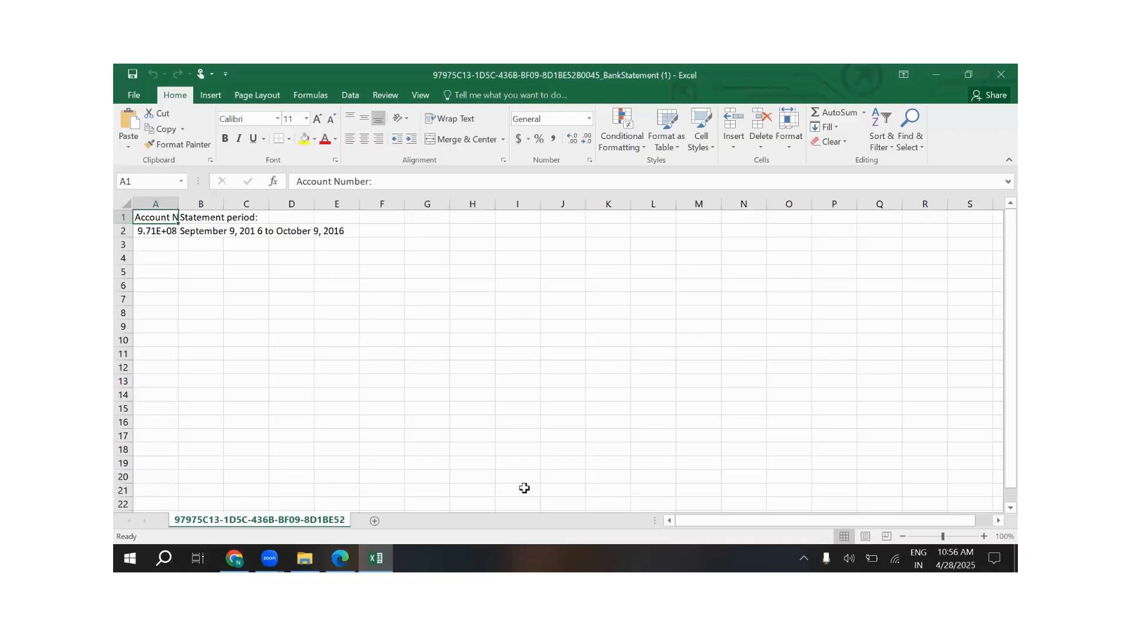
Auto-fit the widths of all columns in the exported CSV sheet.
click(126, 204)
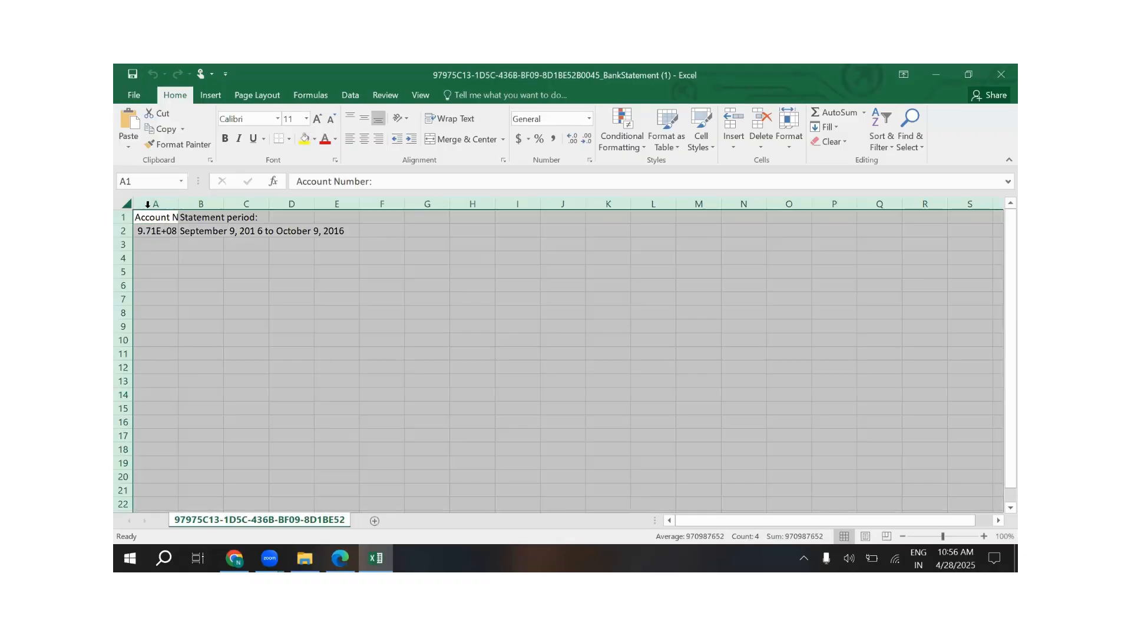
double_click(178, 203)
click(320, 356)
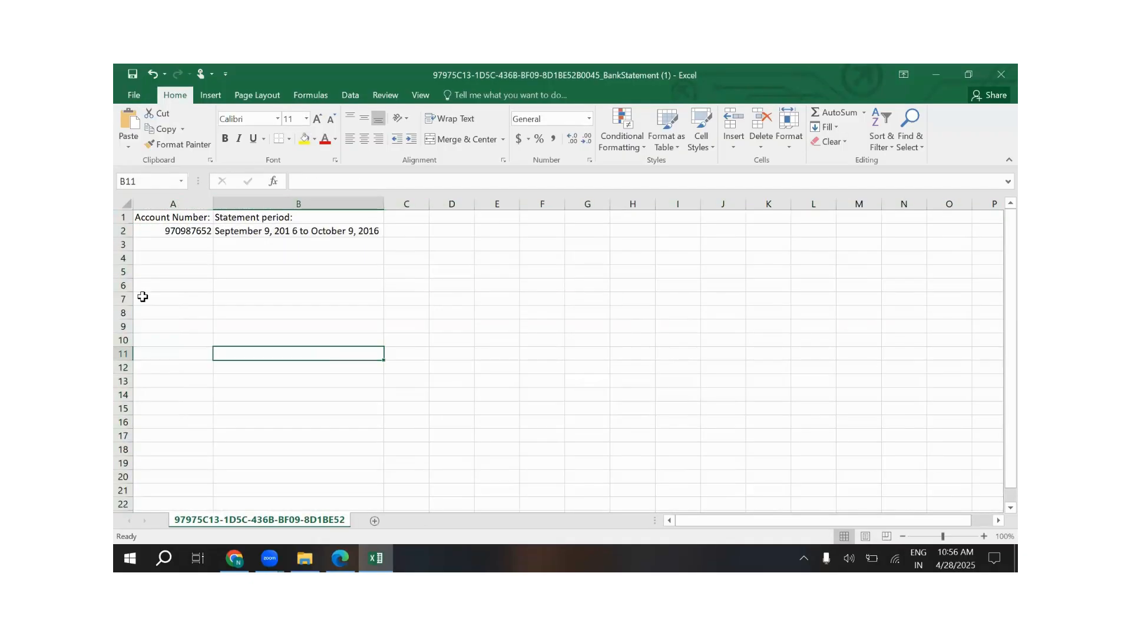
Examine the Account Number and Statement period headers and their extracted values in the sheet.
click(168, 232)
click(301, 233)
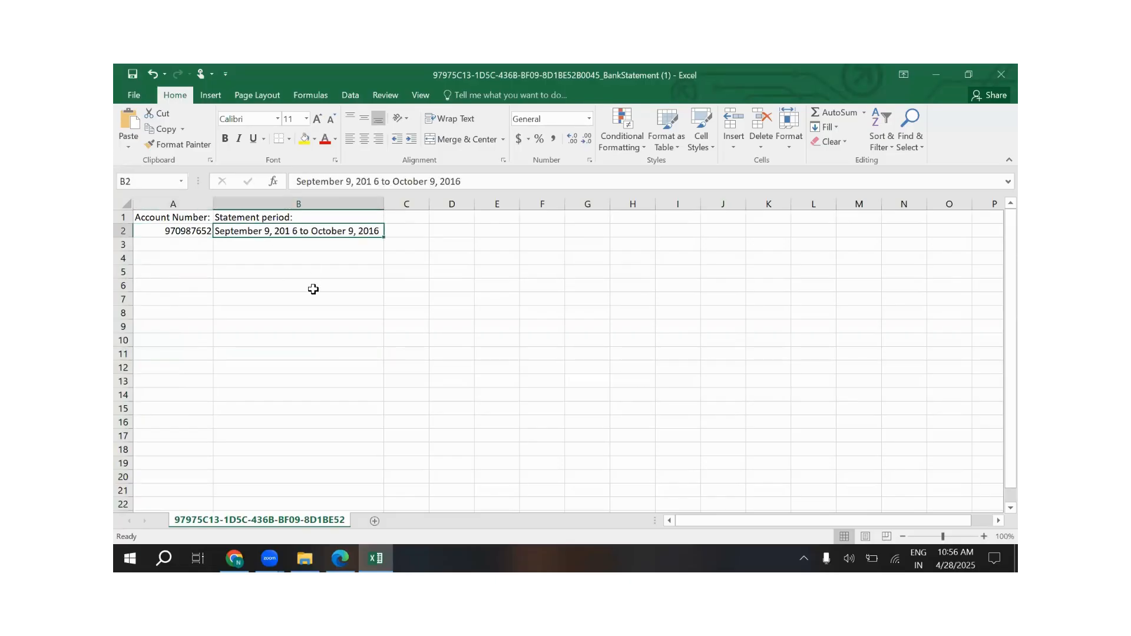
click(183, 232)
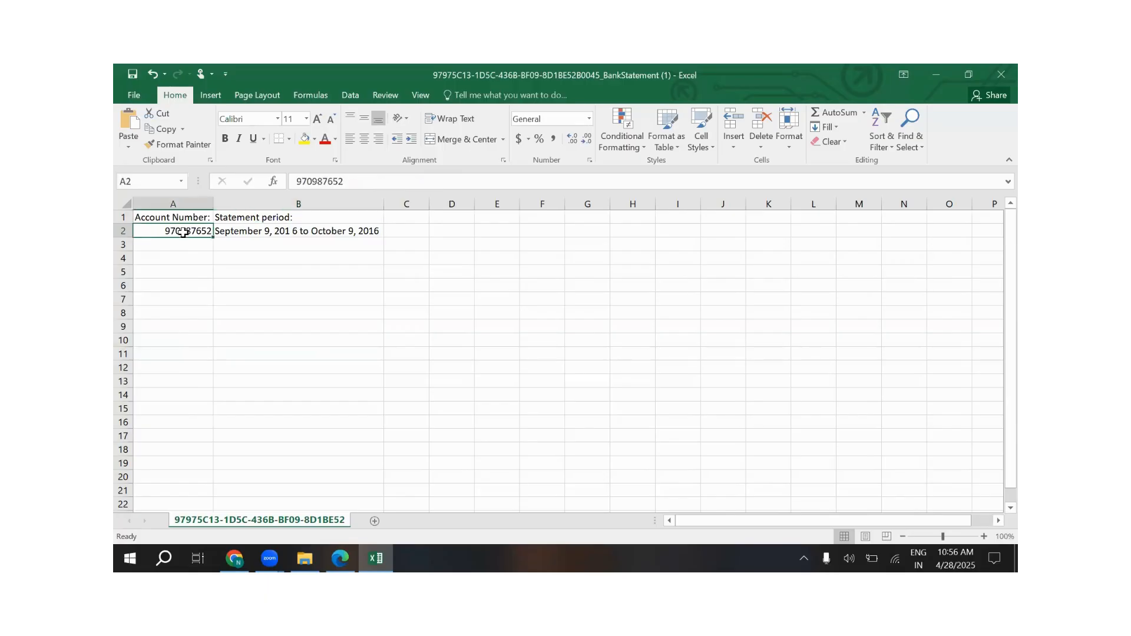
click(268, 233)
click(188, 216)
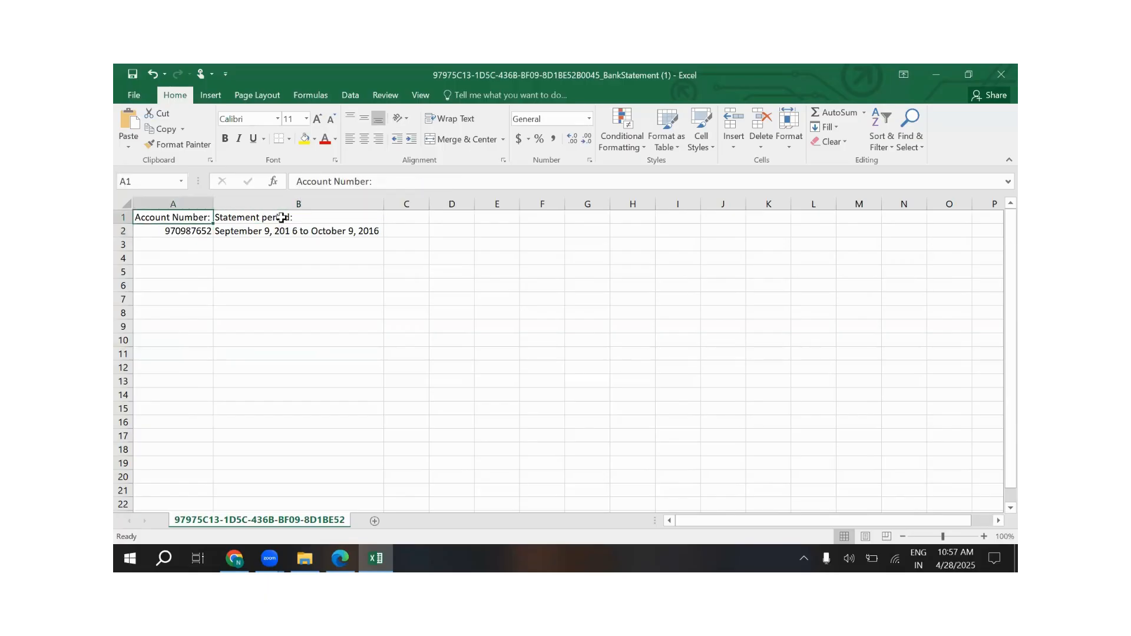
click(281, 217)
click(288, 232)
click(197, 232)
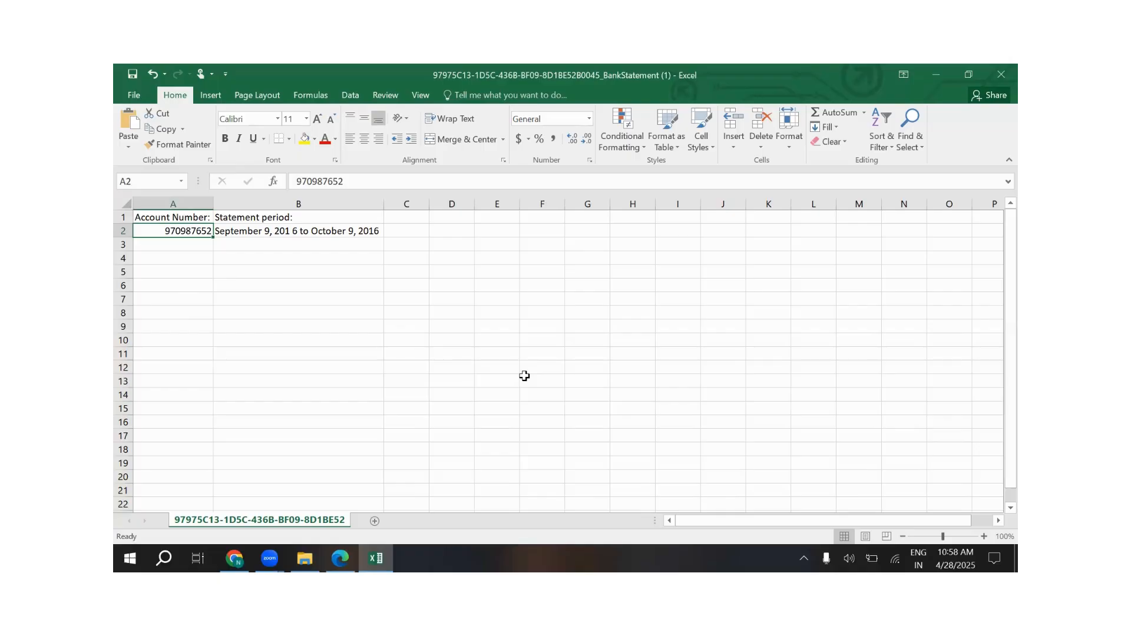
Switch to Edge and look through the original bank statement PDF, from the account details to the transaction table.
click(339, 558)
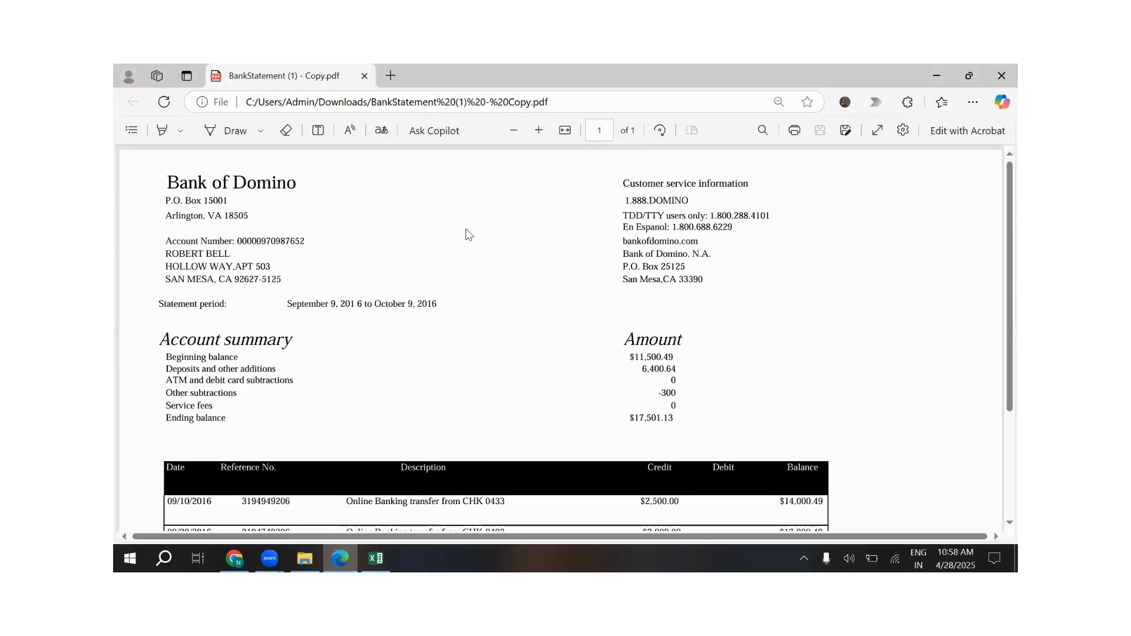
scroll(559, 443, down, 2)
scroll(559, 443, up, 3)
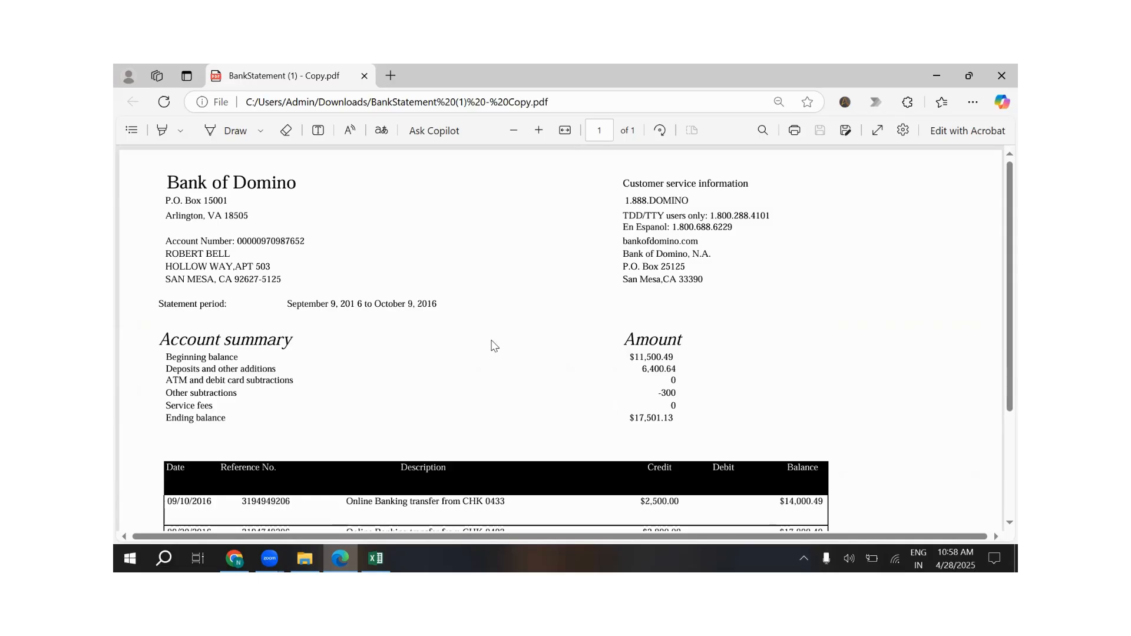
scroll(492, 347, down, 3)
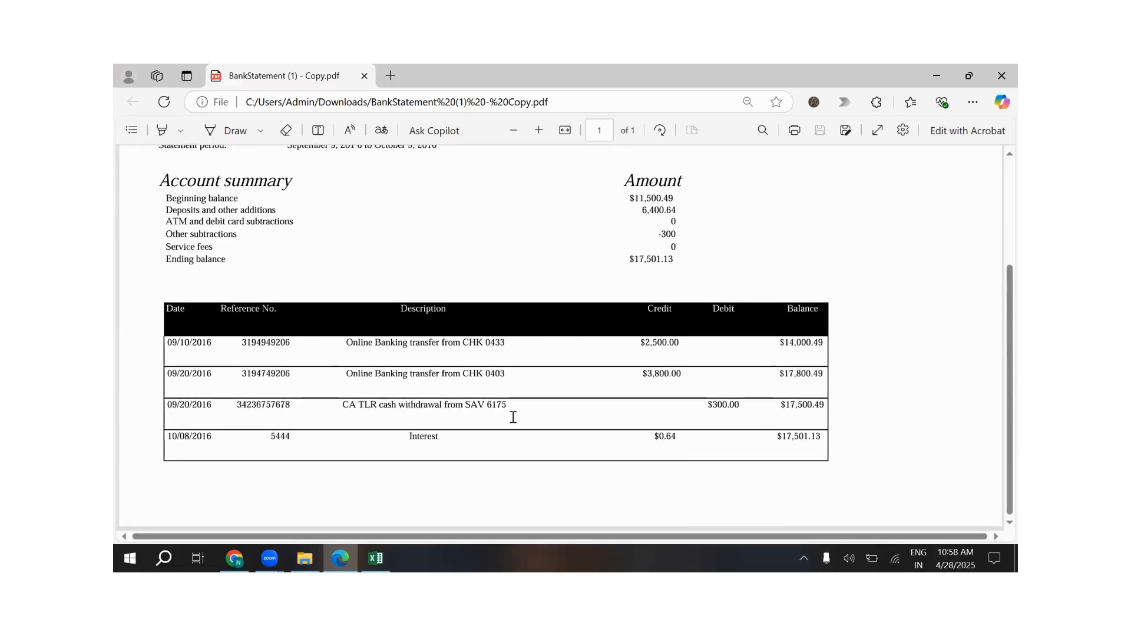
scroll(512, 417, up, 3)
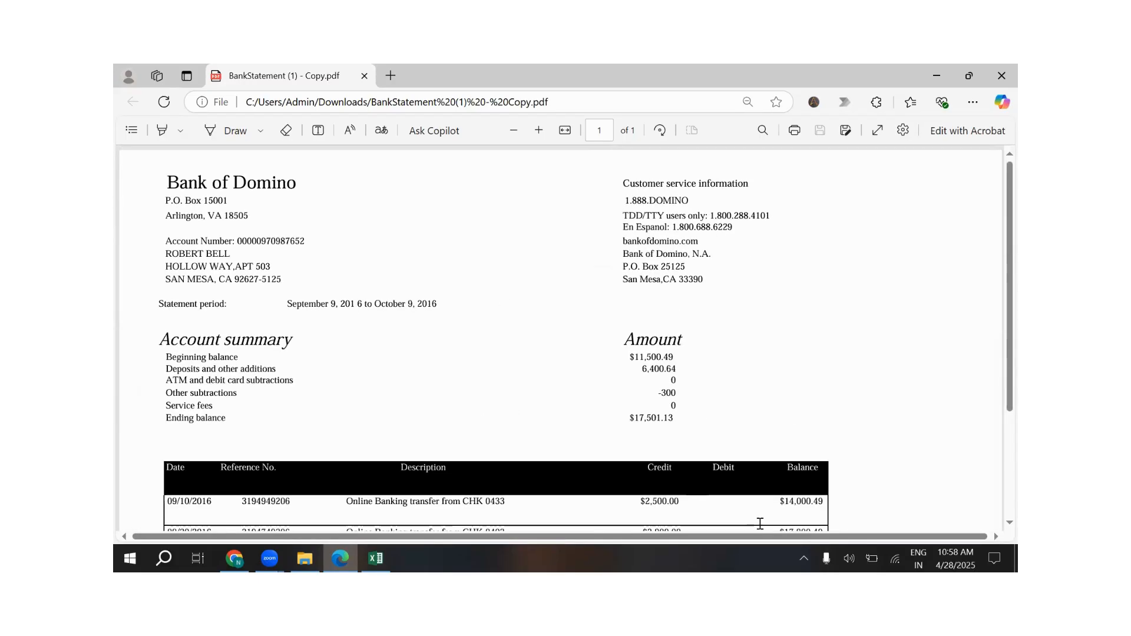
Switch back to Chrome and view the completed Validation task and the other stages of the bank statement request.
mouse_move(234, 558)
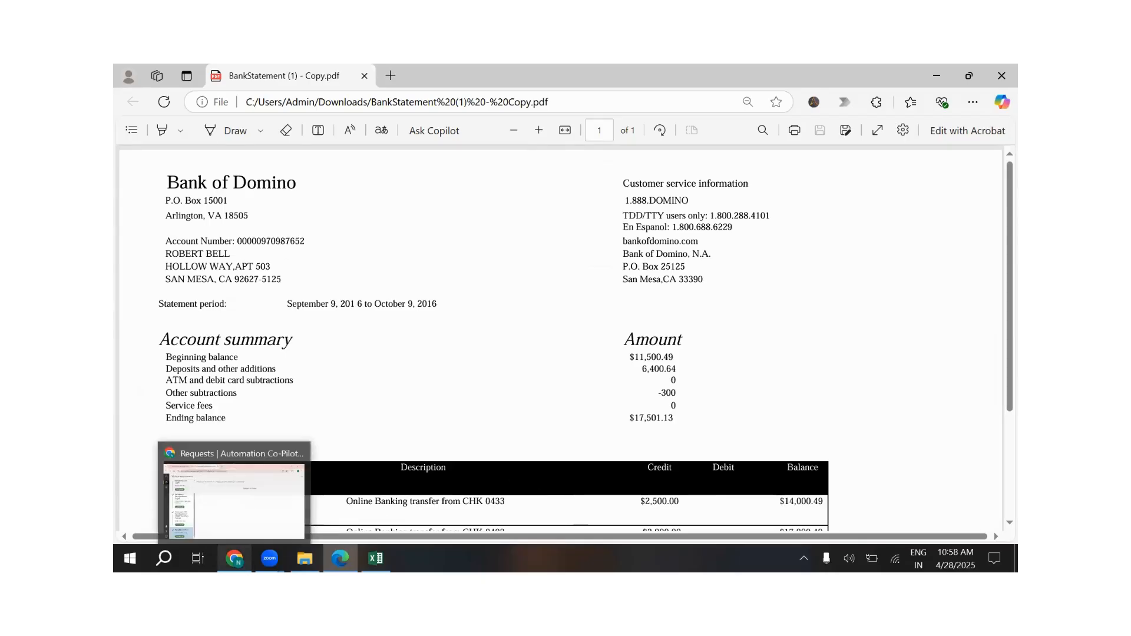
click(235, 486)
click(244, 415)
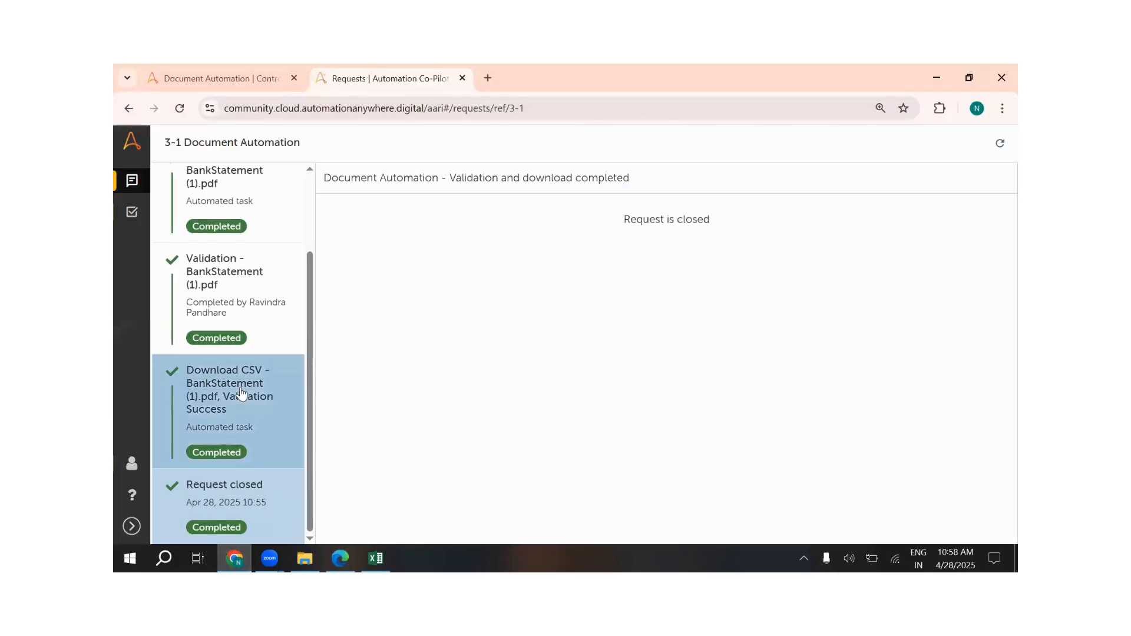
scroll(247, 377, up, 1)
click(228, 291)
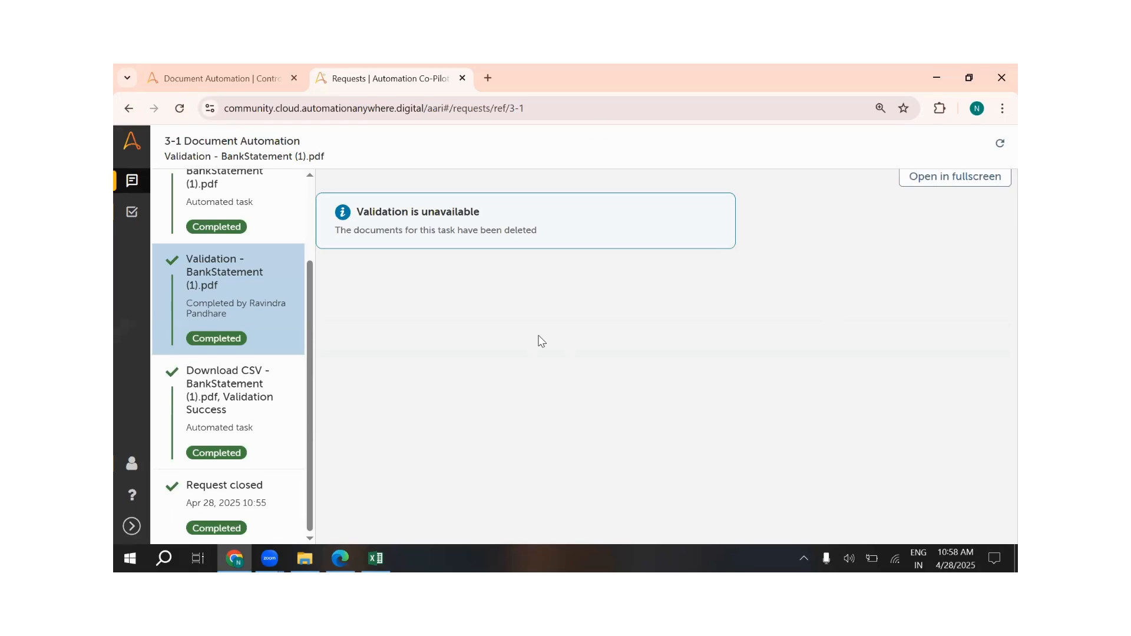
scroll(255, 371, up, 2)
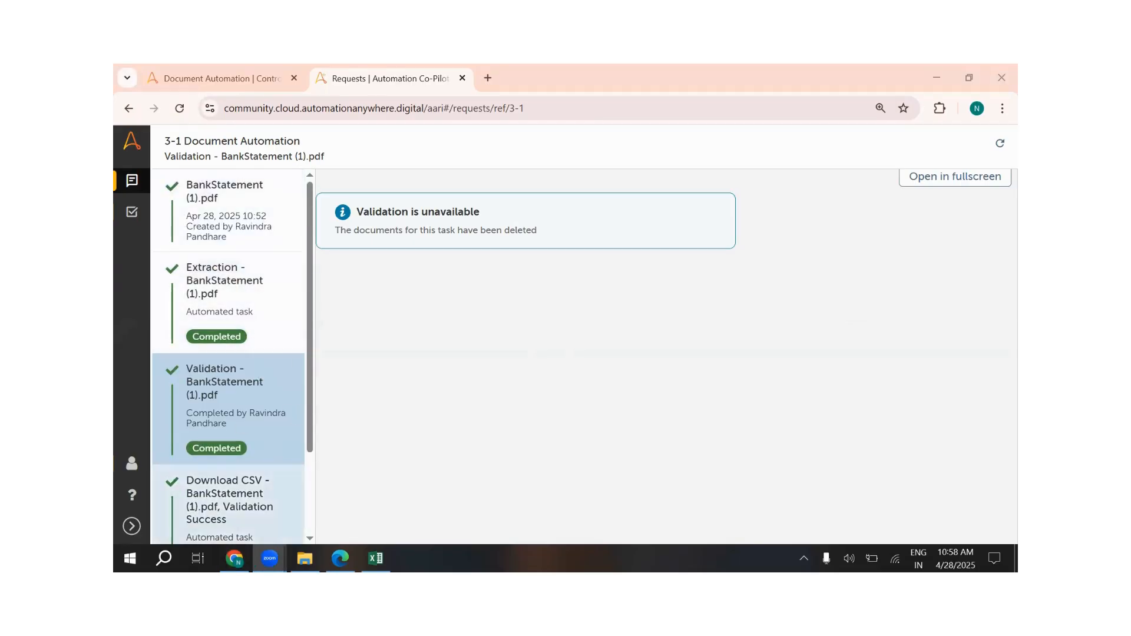
Switch to Excel and check the exported file's name in relation to the processed bank statement.
click(375, 558)
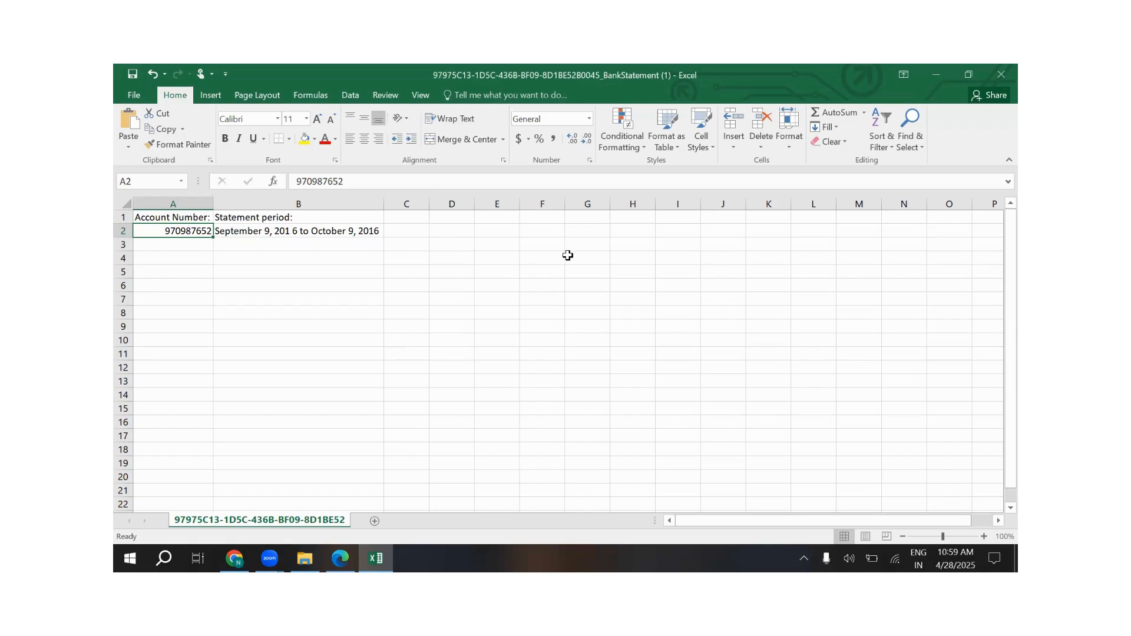
double_click(440, 75)
double_click(620, 77)
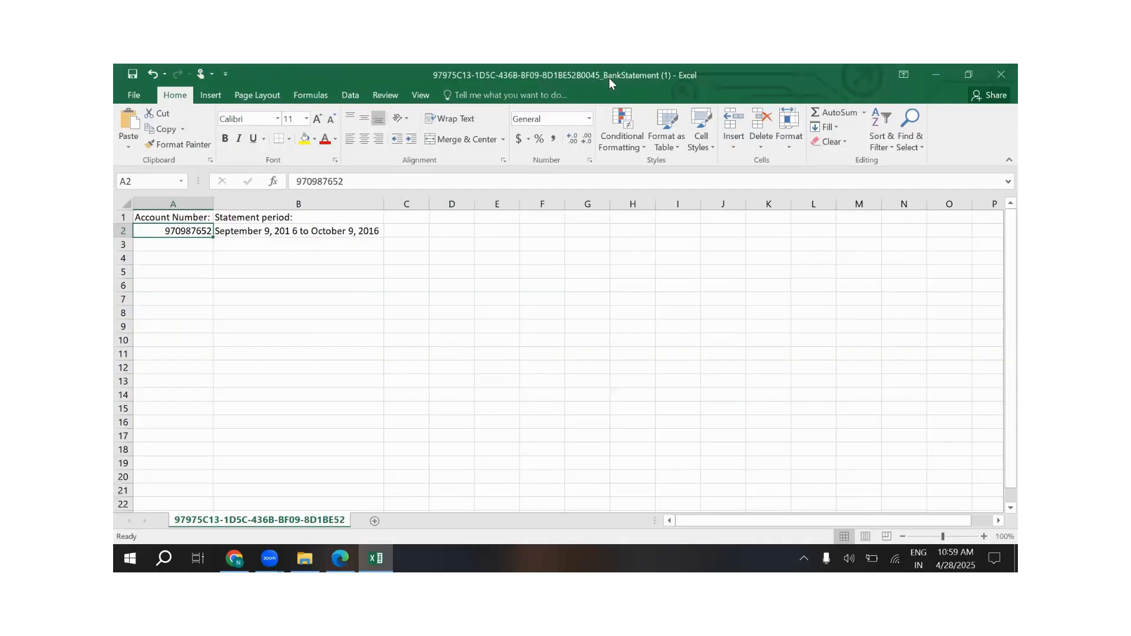